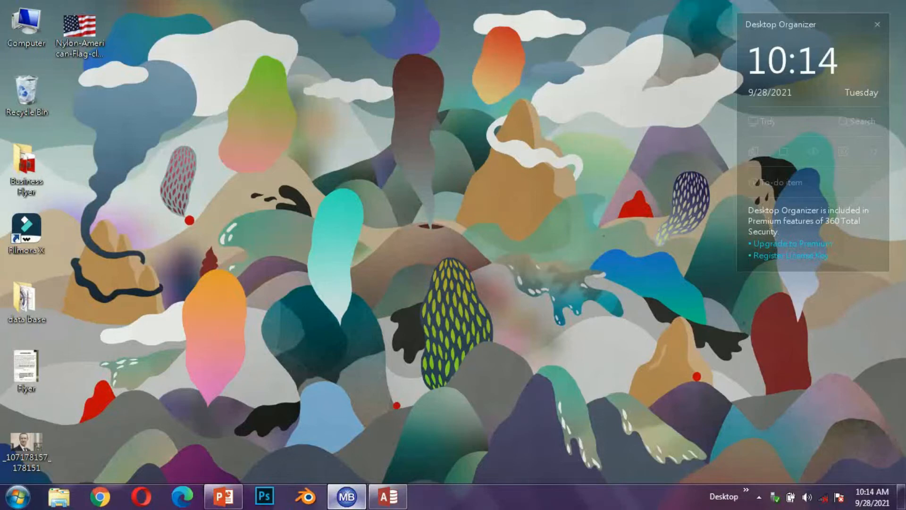
Open PowerPoint 2013 with a blank presentation and delete the title and subtitle placeholders from the slide
key(super)
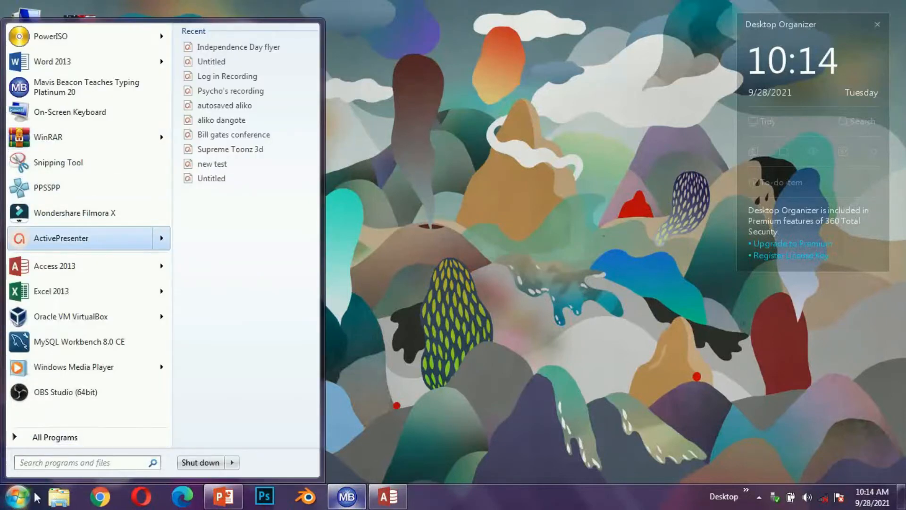
click(34, 460)
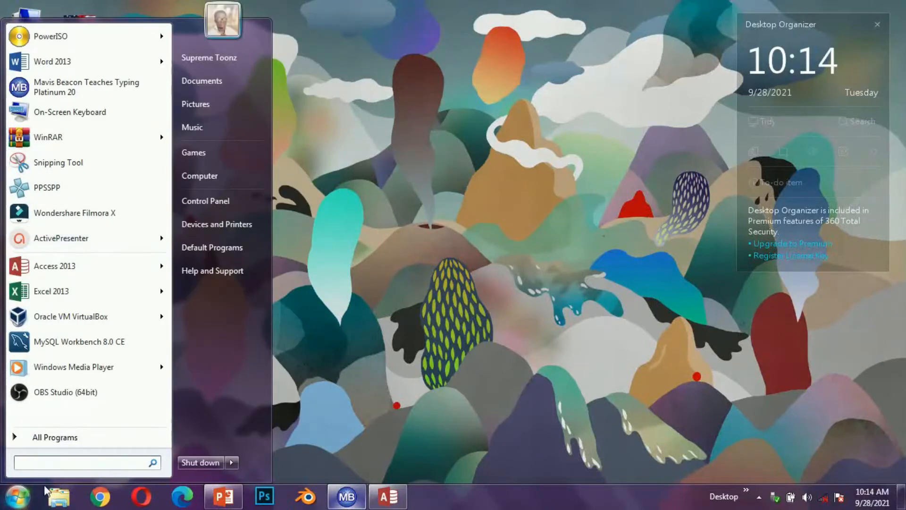
text(powerp)
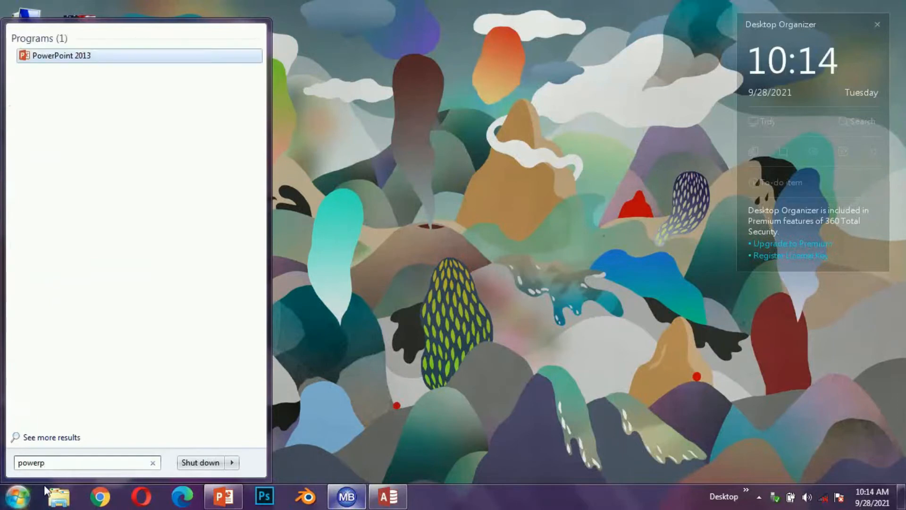
click(141, 60)
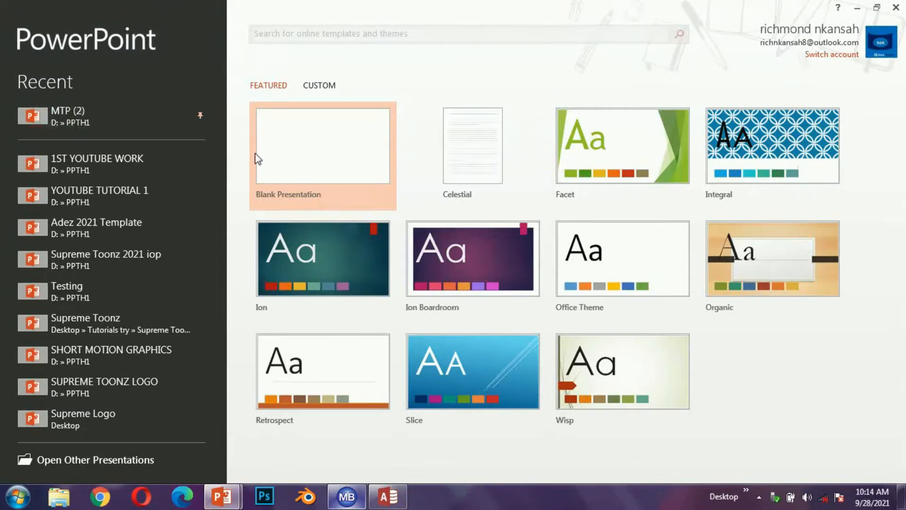
click(322, 170)
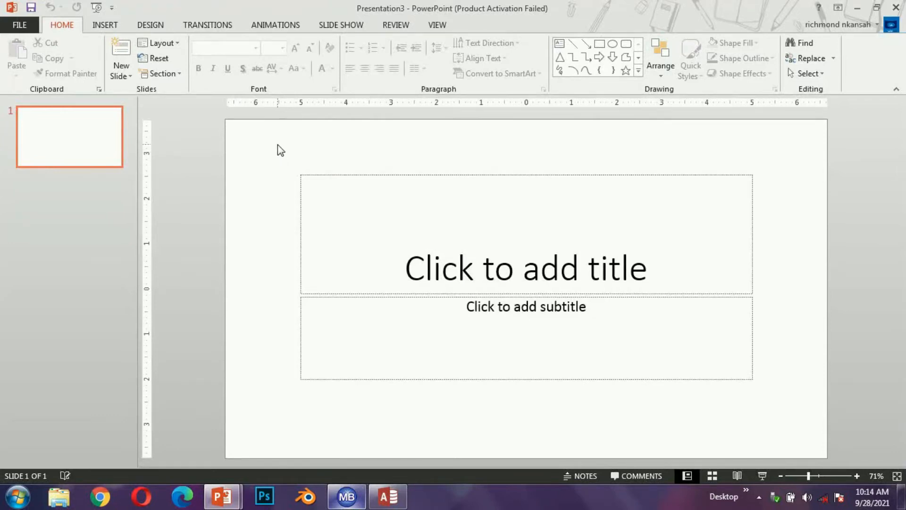
mouse_move(278, 144)
mouse_down()
mouse_move(696, 431)
mouse_move(798, 439)
mouse_up()
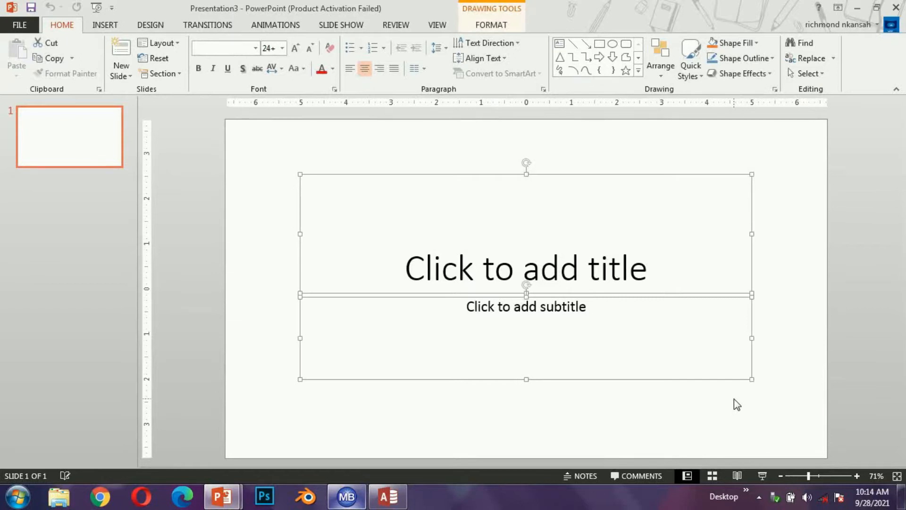
key(Delete)
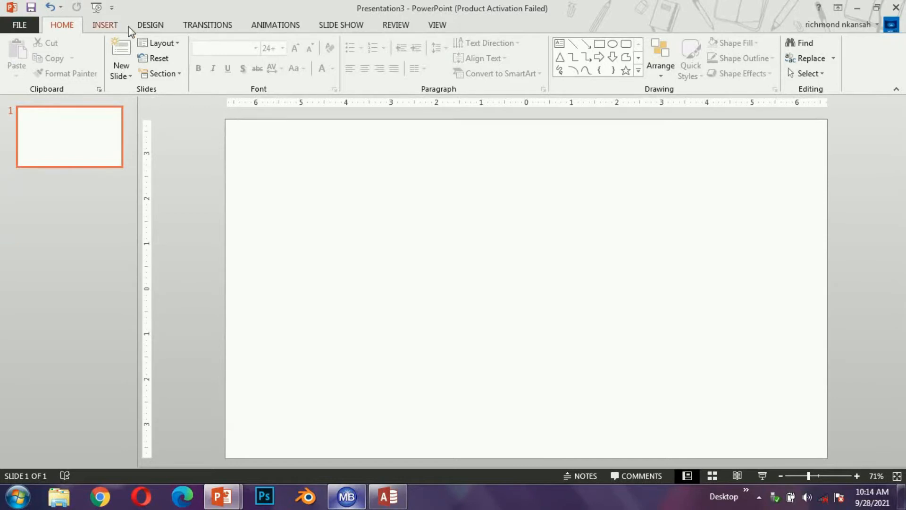
Set a custom slide size of 7 in wide by 7 in high
click(152, 26)
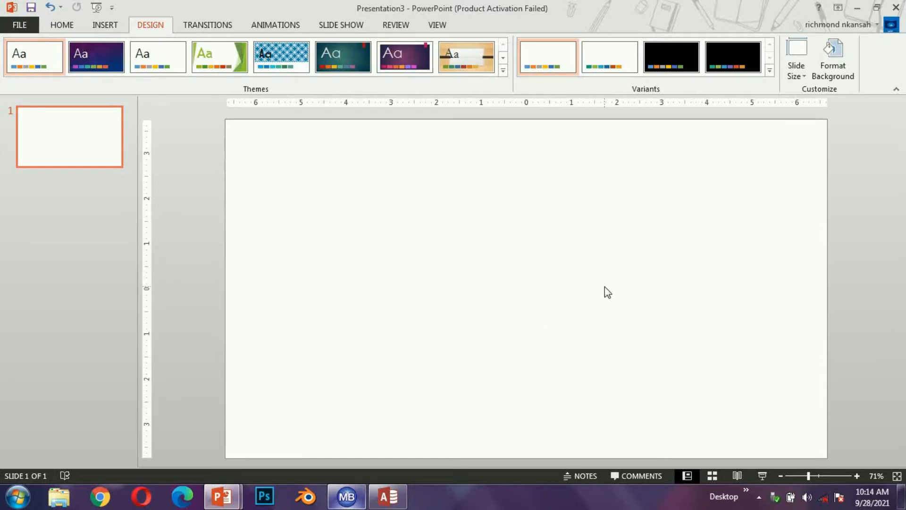
click(798, 71)
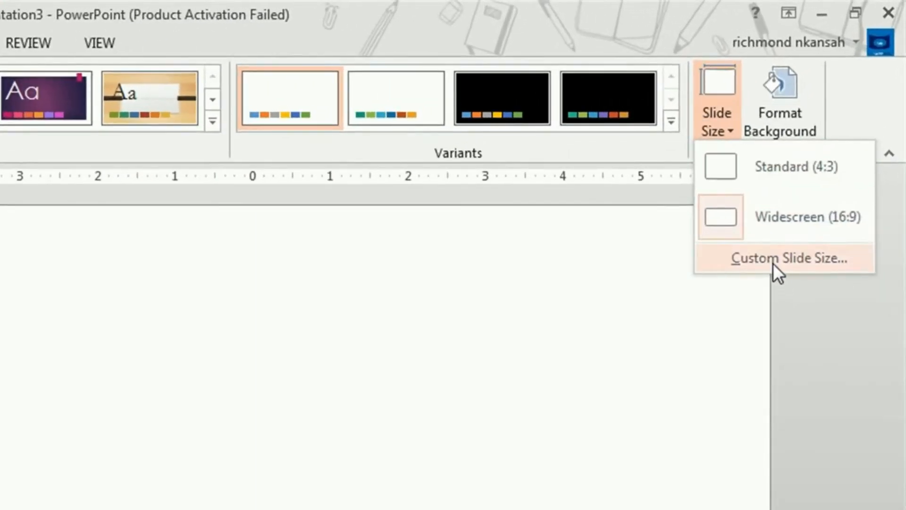
click(773, 263)
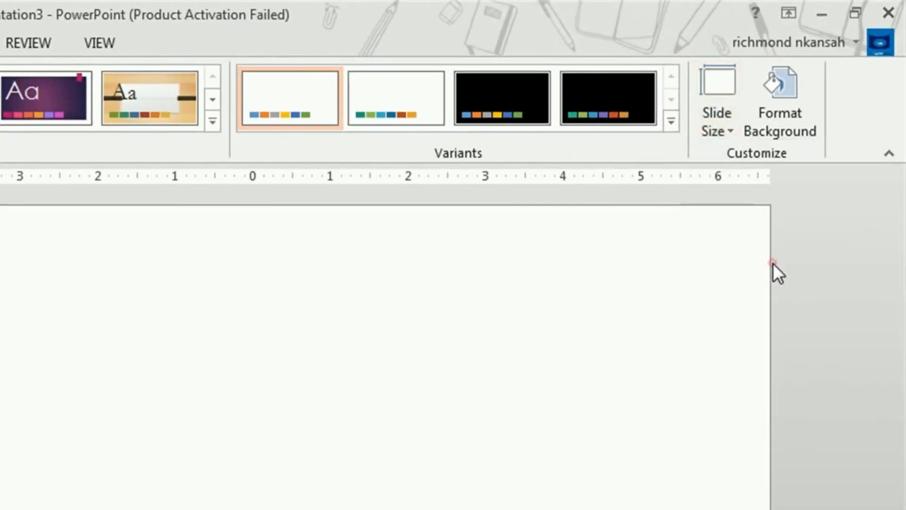
click(0, 390)
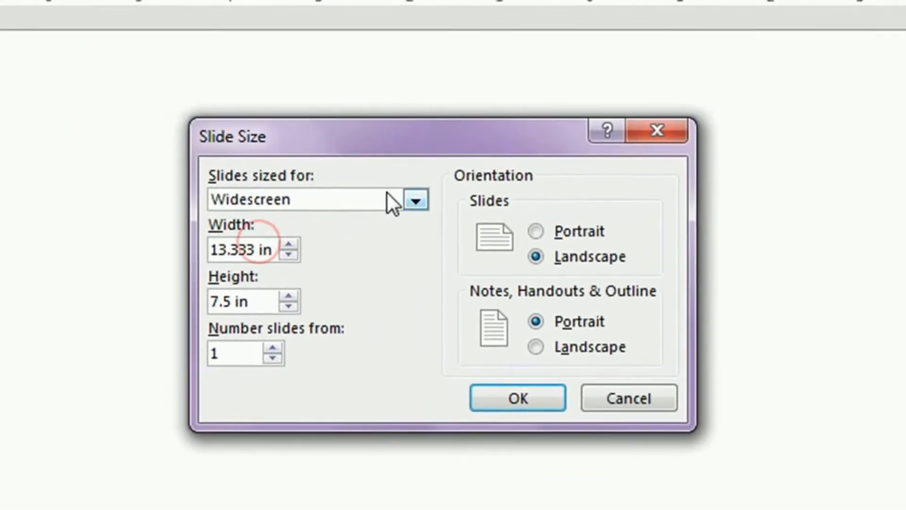
click(340, 215)
text(7)
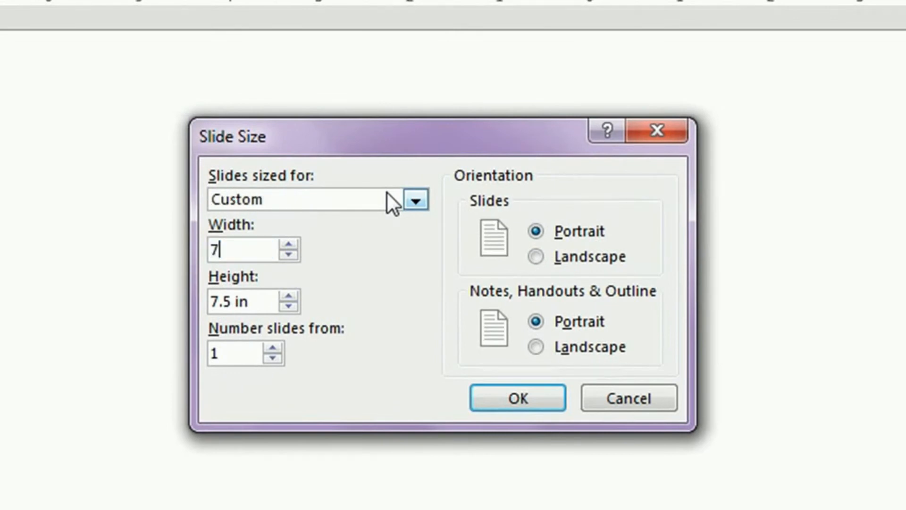
click(233, 302)
double_click(229, 301)
text(7)
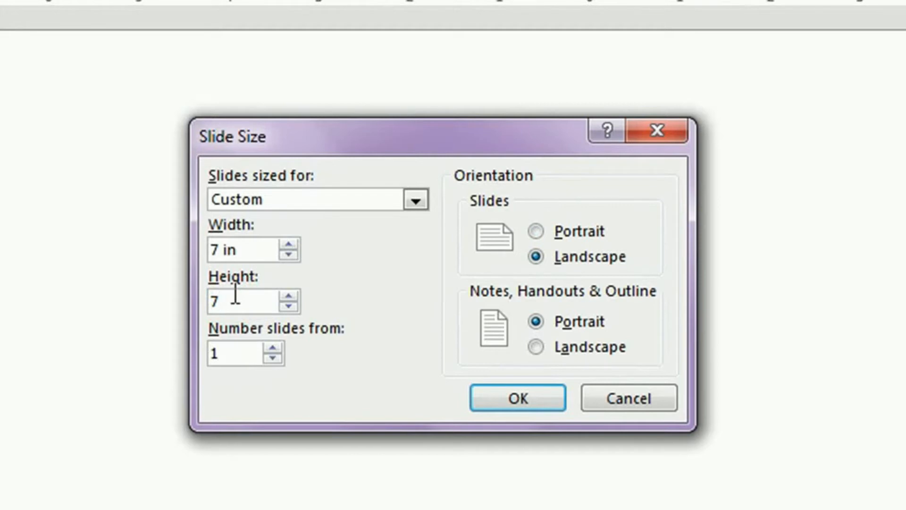
click(561, 399)
click(613, 461)
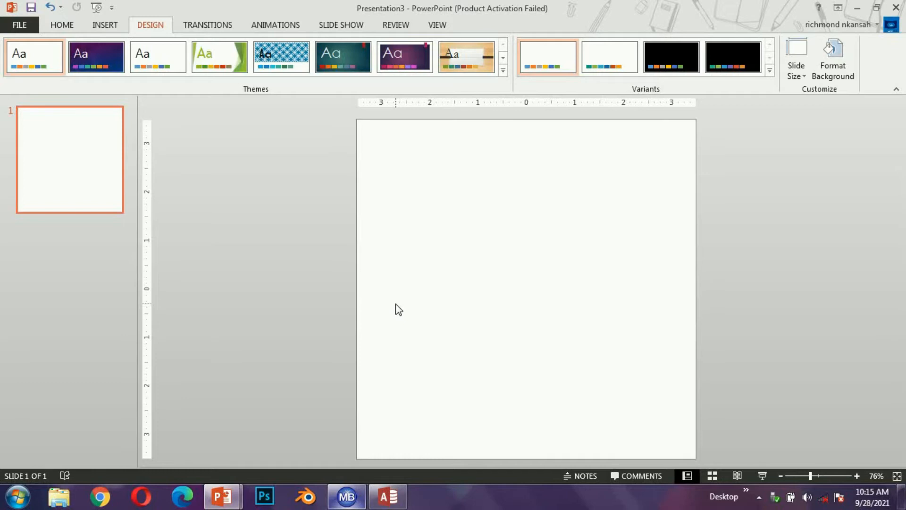
Insert the Nylon-American-Flag-closeup-1 picture from the Desktop and move it up to the slide's upper edge
click(113, 26)
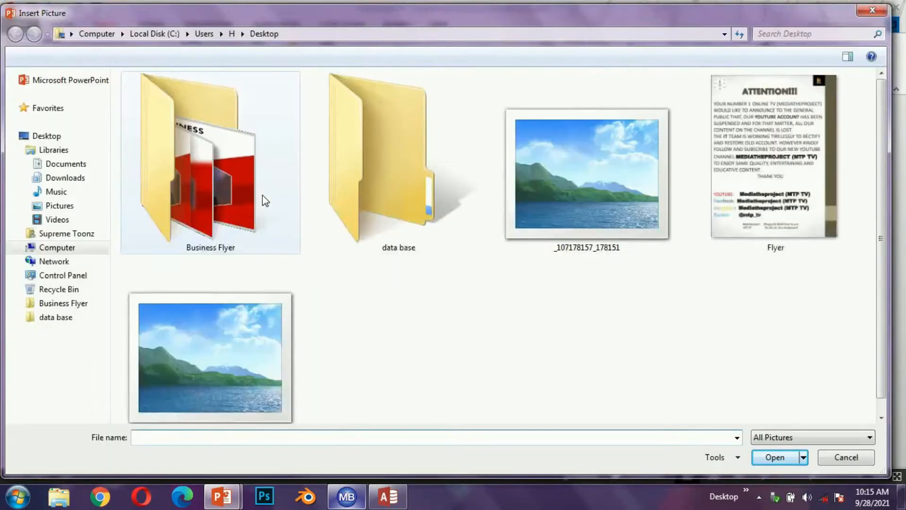
click(69, 140)
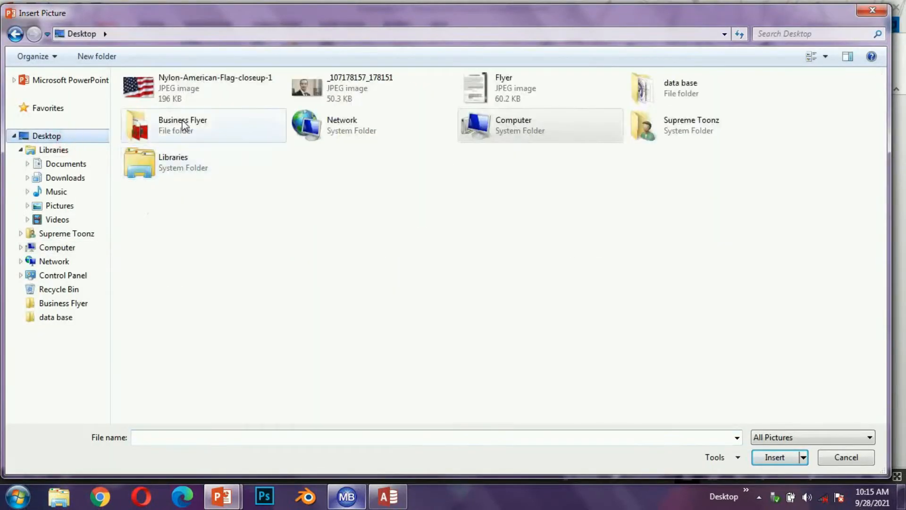
click(182, 94)
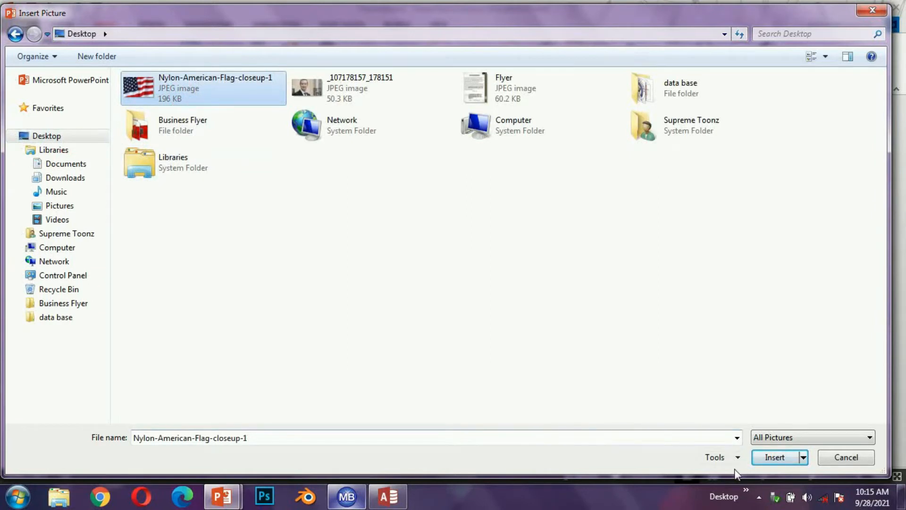
click(766, 461)
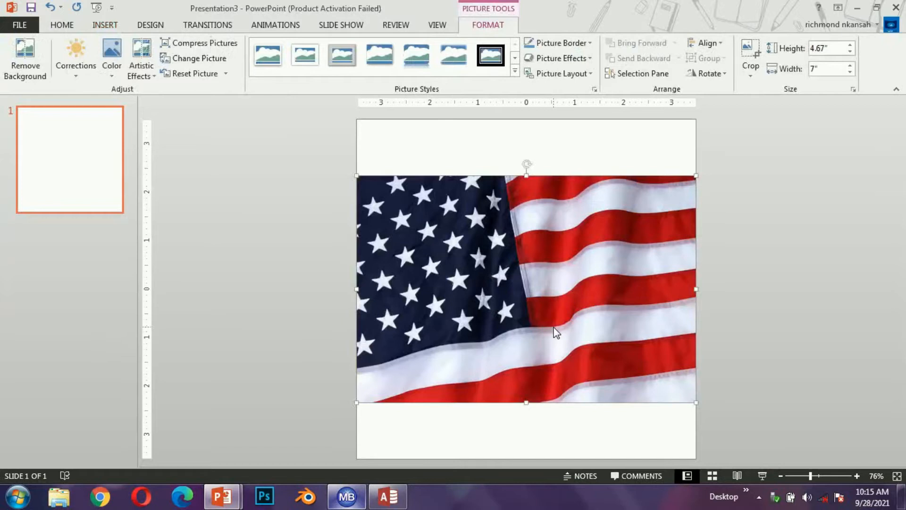
drag(555, 332, 541, 276)
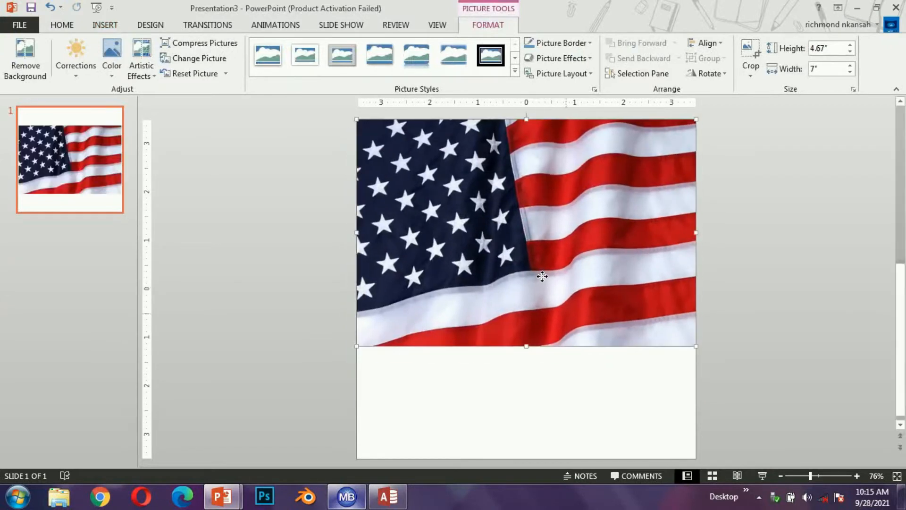
click(810, 319)
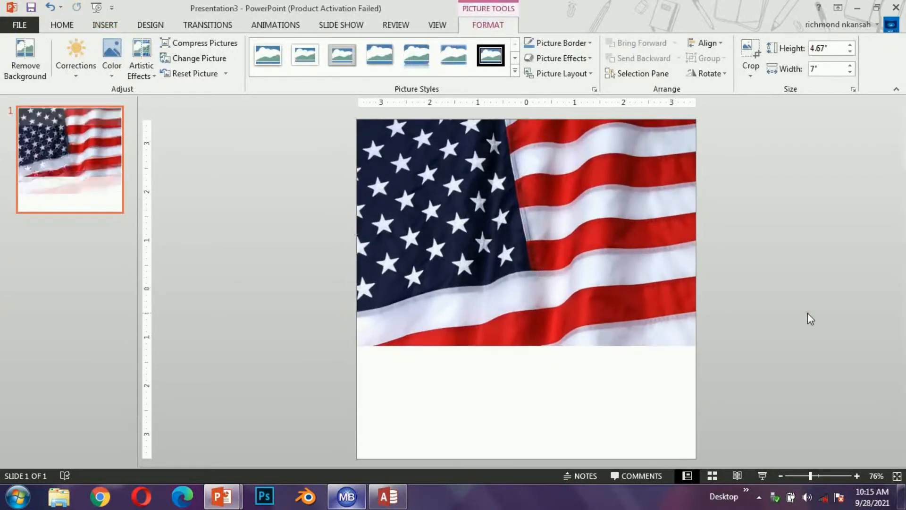
Draw a rectangle about 7" by 7" that covers the whole slide
click(117, 27)
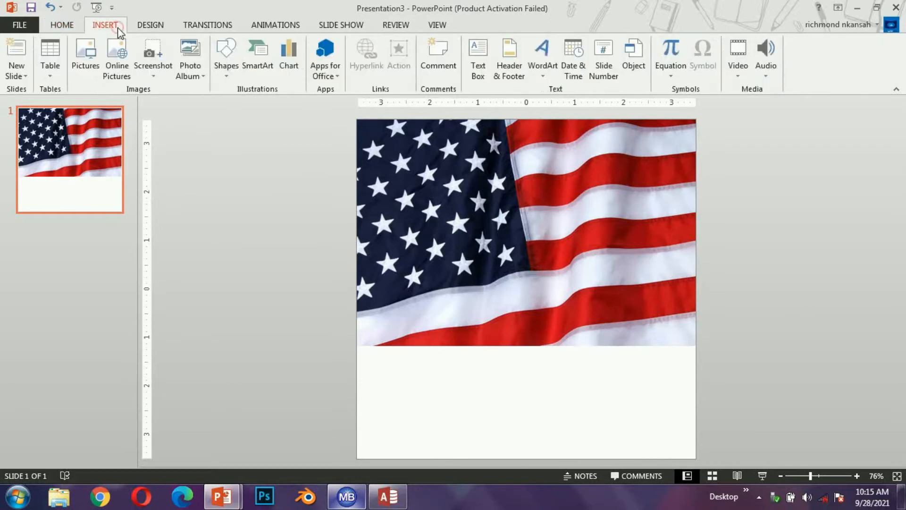
click(226, 66)
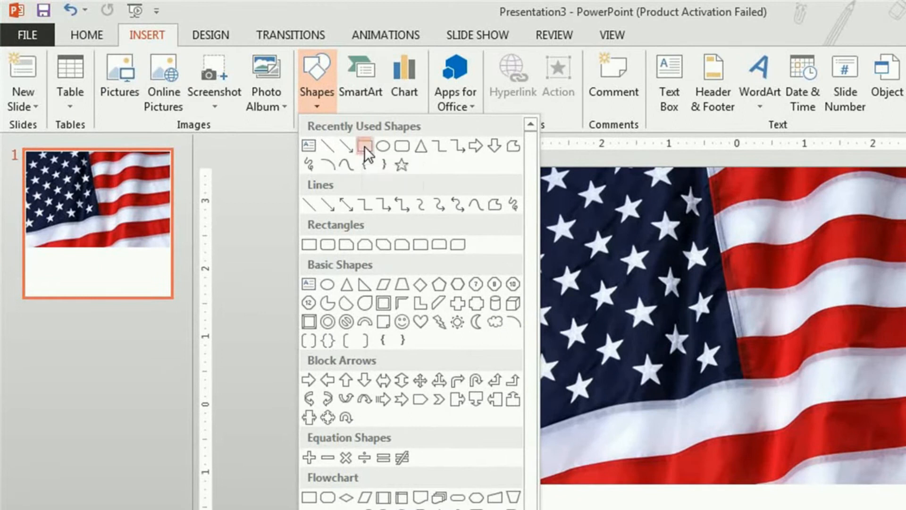
click(364, 146)
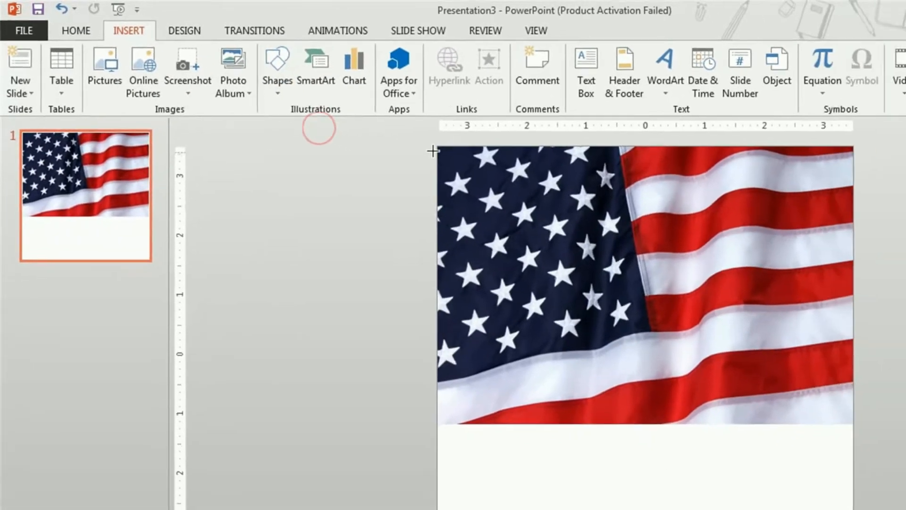
drag(437, 147, 808, 509)
drag(658, 452, 694, 456)
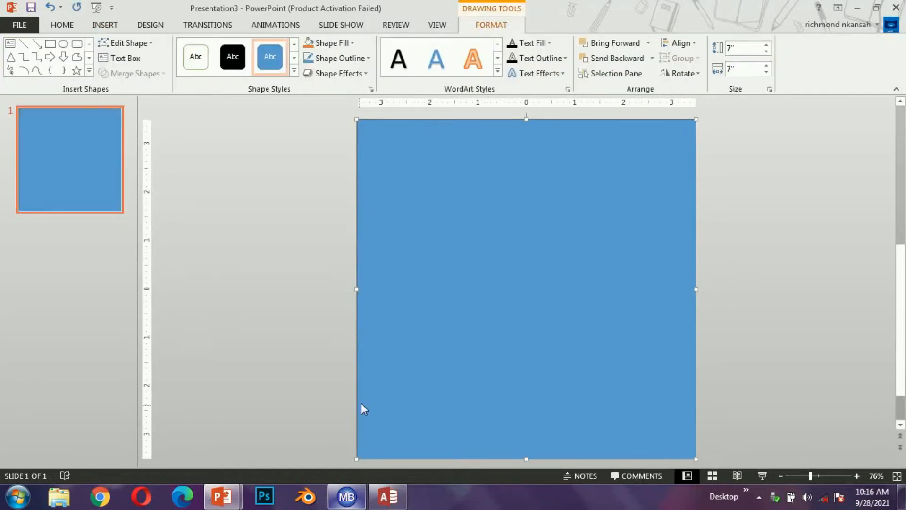
Open the rectangle's shape formatting and change its fill to a gradient fill
right_click(470, 169)
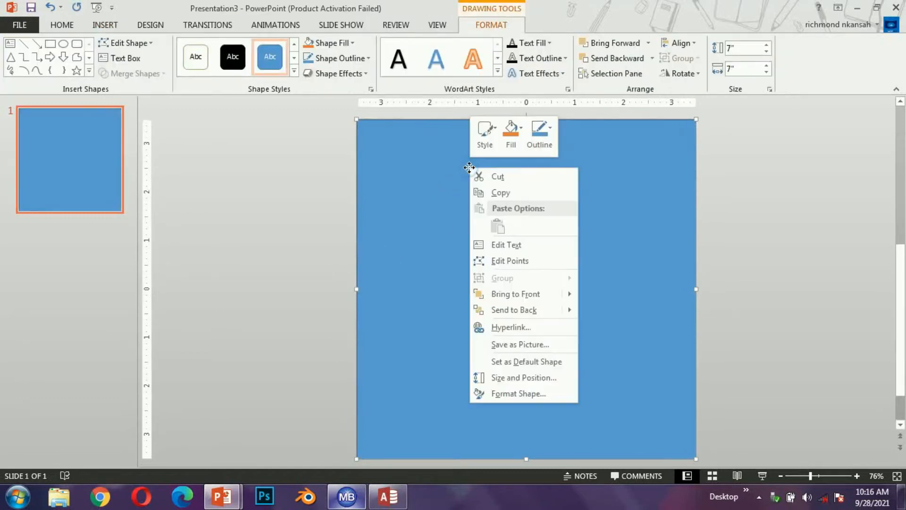
click(502, 398)
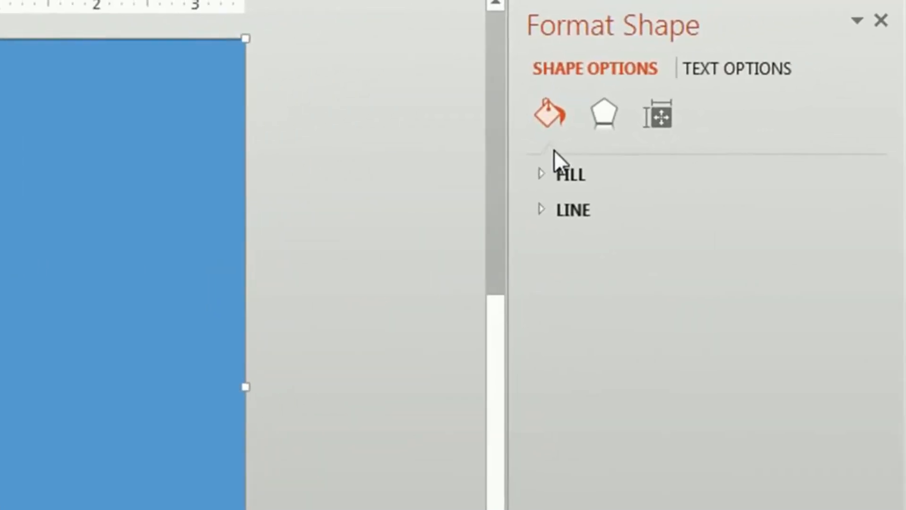
click(548, 173)
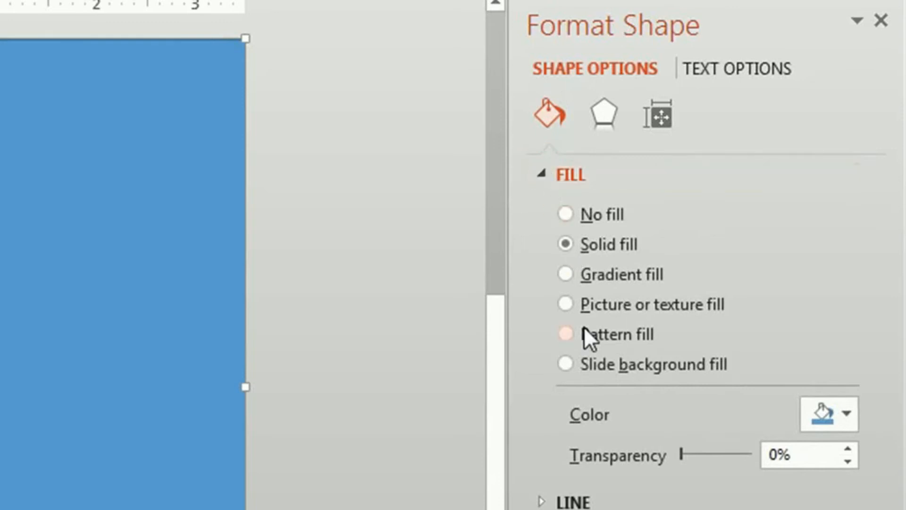
click(569, 276)
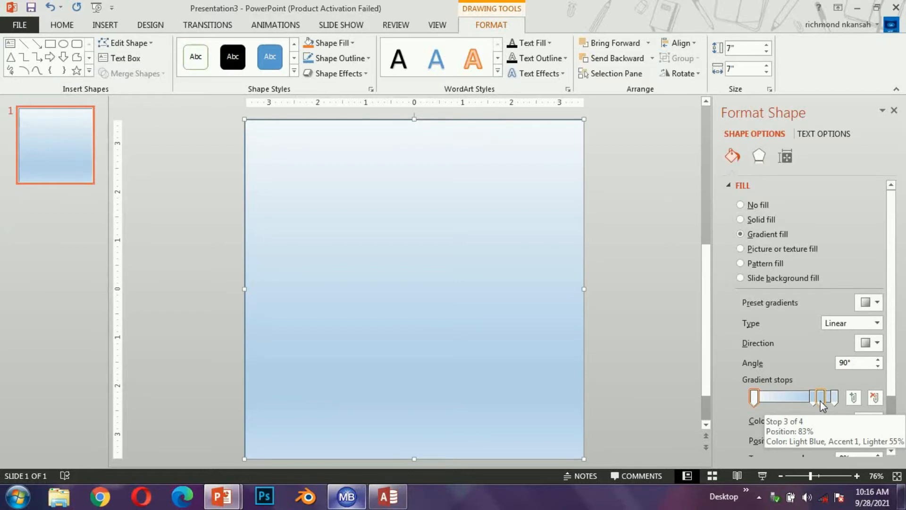
Remove the two middle gradient stops at 83% and 74%, and set the rectangle to No Outline
click(820, 401)
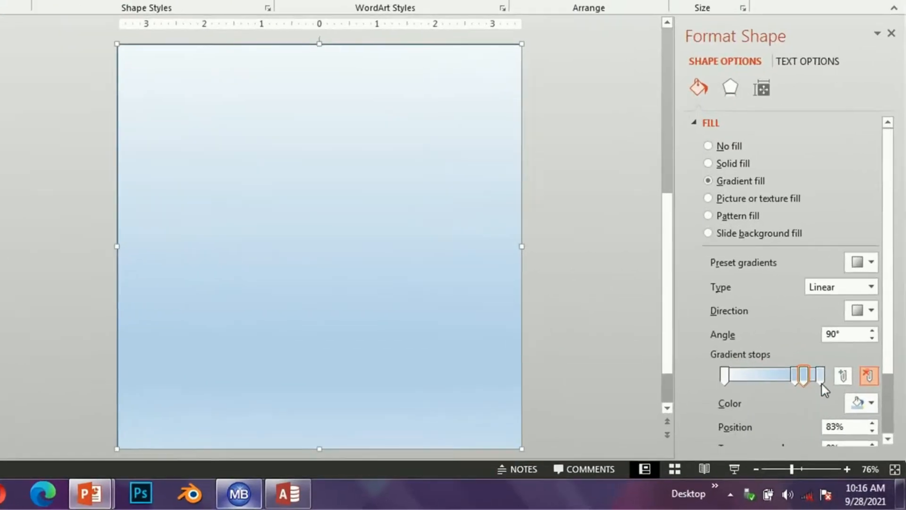
drag(821, 401, 814, 401)
click(744, 318)
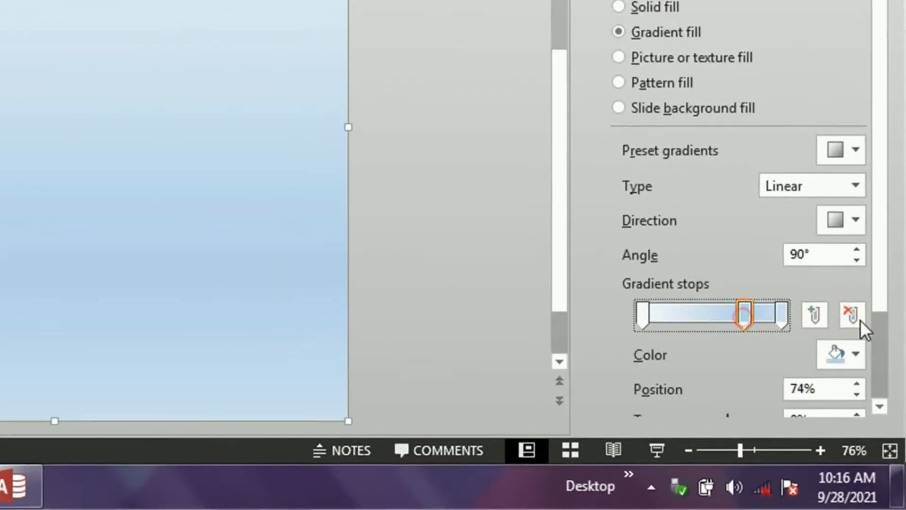
click(846, 319)
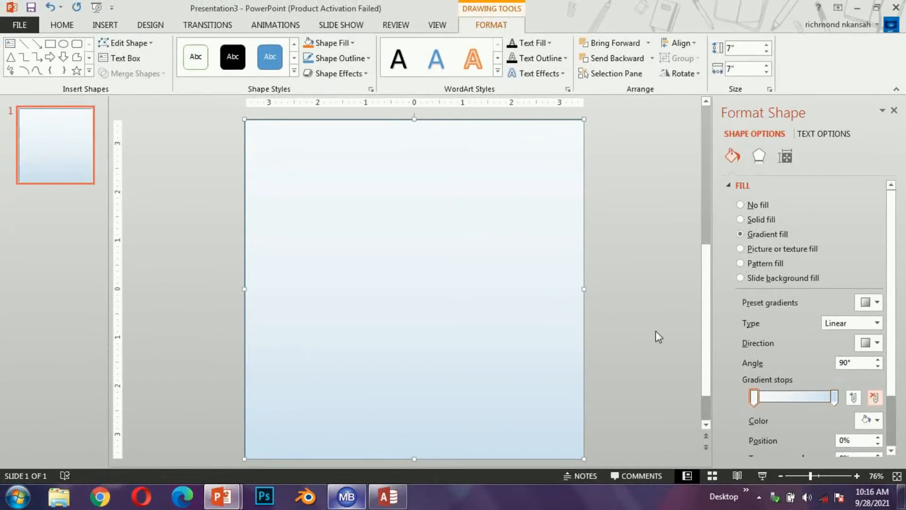
click(334, 59)
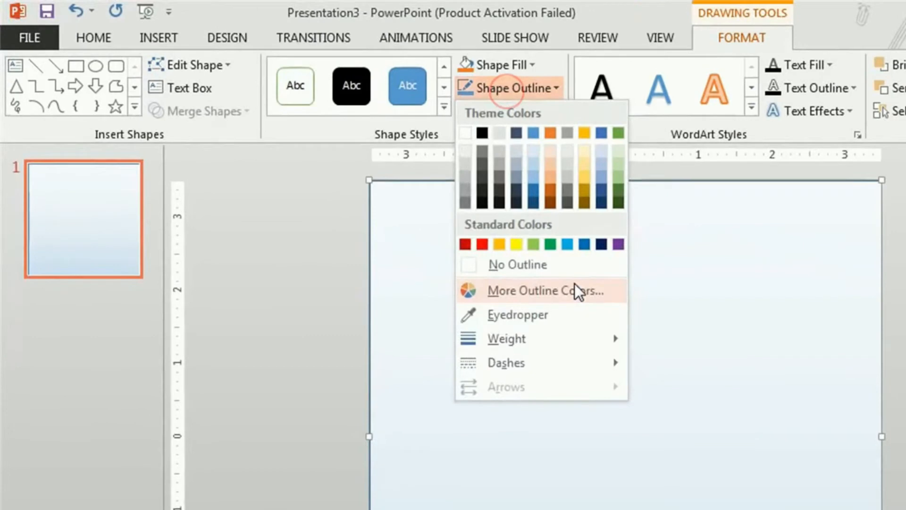
click(566, 265)
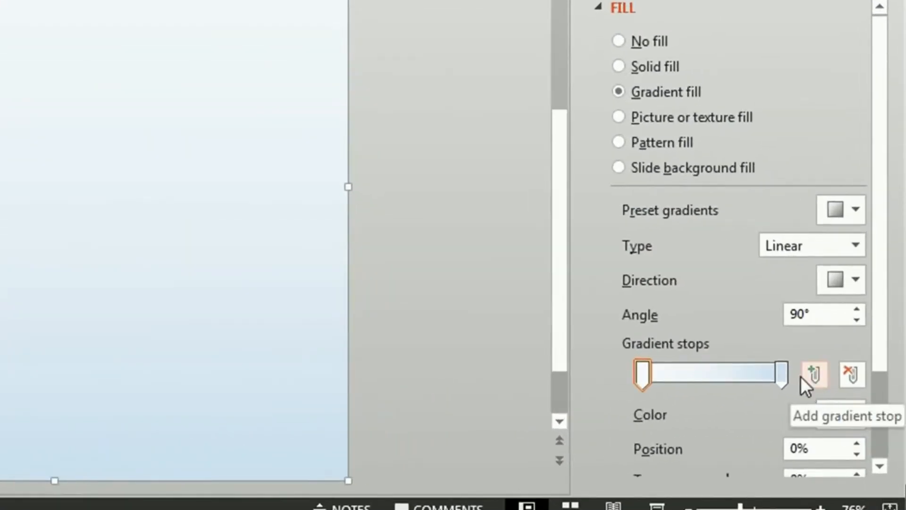
Set the colour of the gradient stop at 100% to the standard Blue
click(831, 396)
click(835, 413)
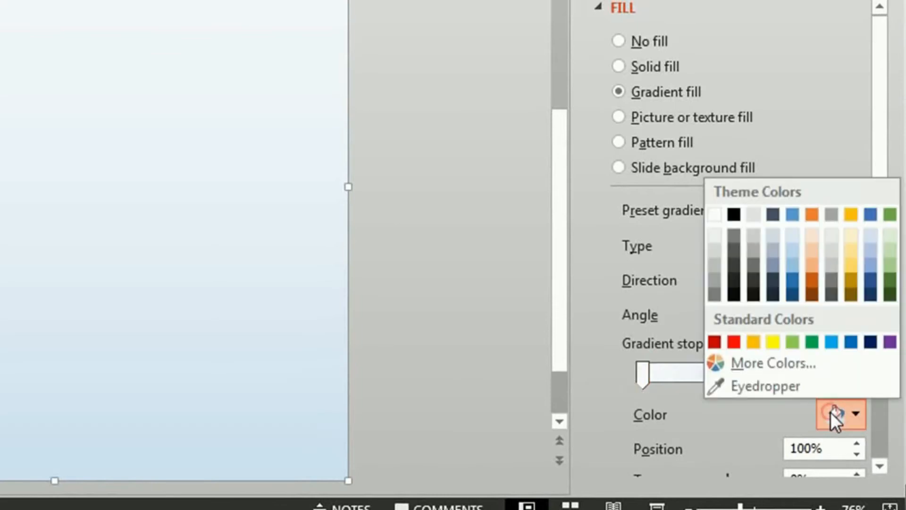
click(852, 343)
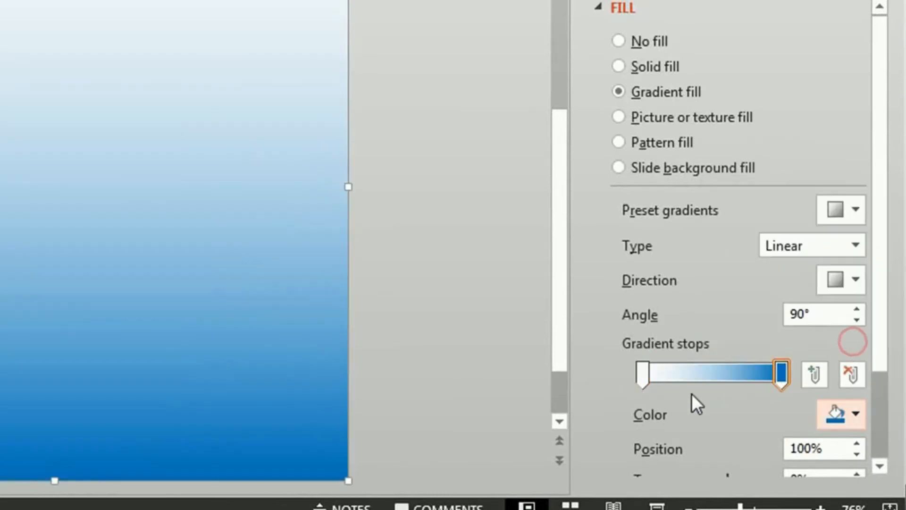
Set the gradient stop at 0% to the standard Blue with 100% transparency
click(856, 415)
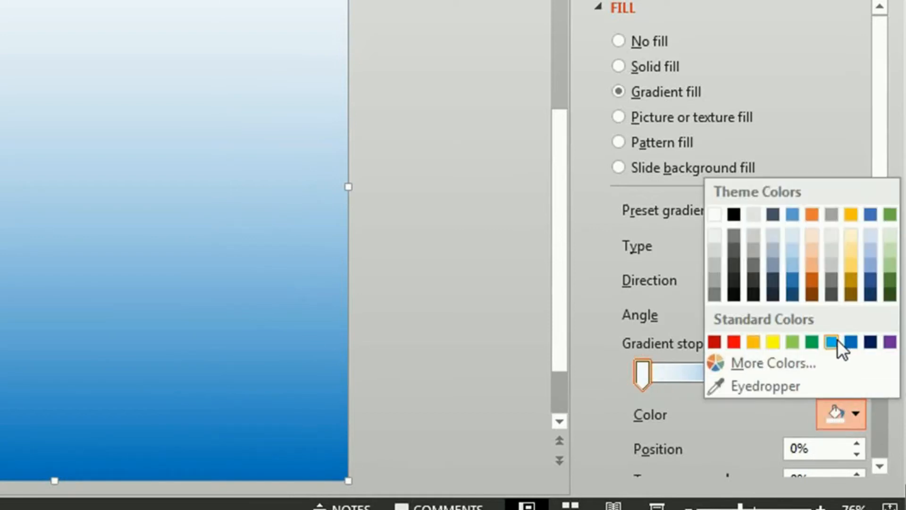
click(850, 342)
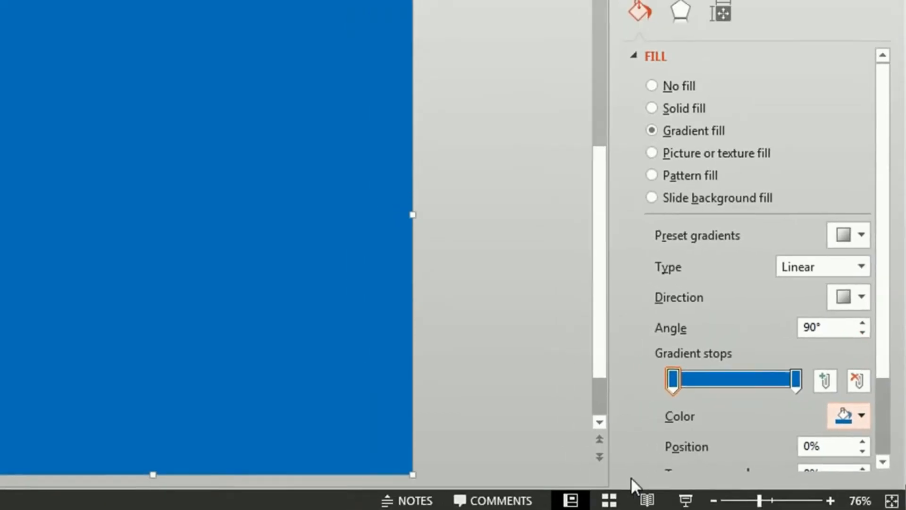
click(673, 379)
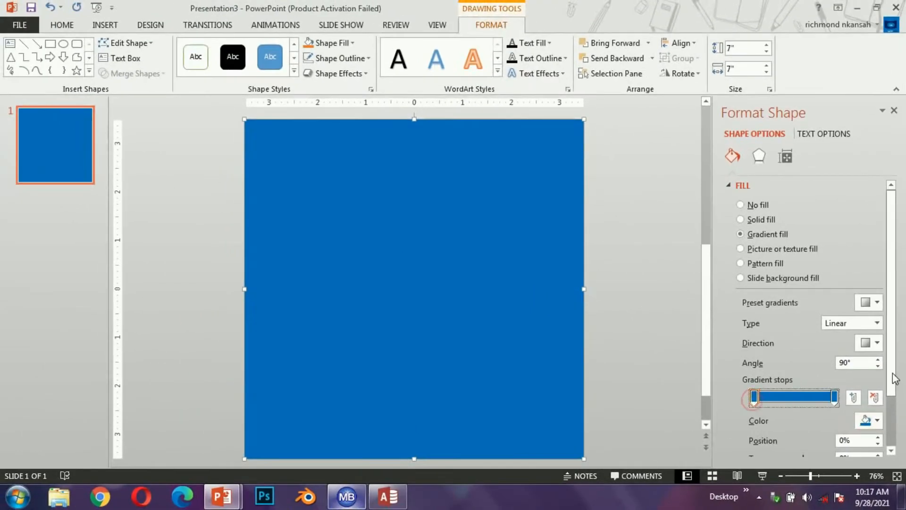
scroll(896, 378, down, 3)
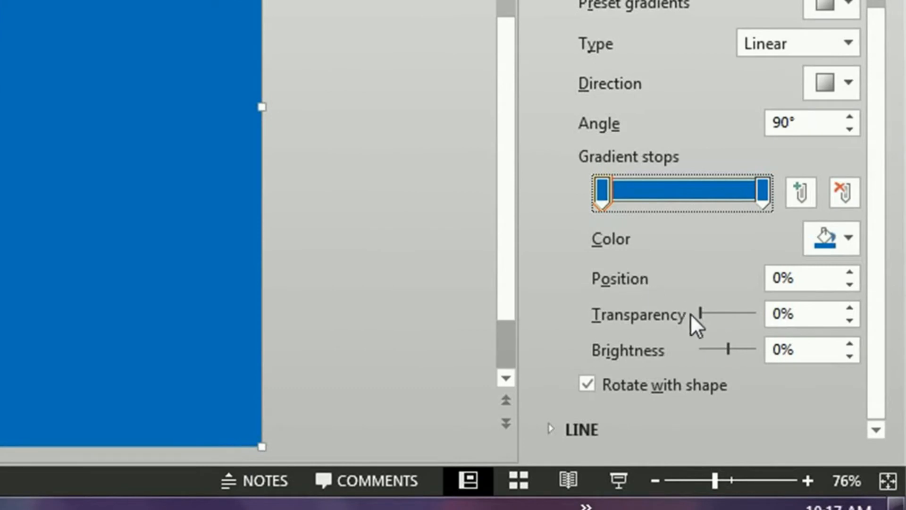
drag(703, 310, 760, 316)
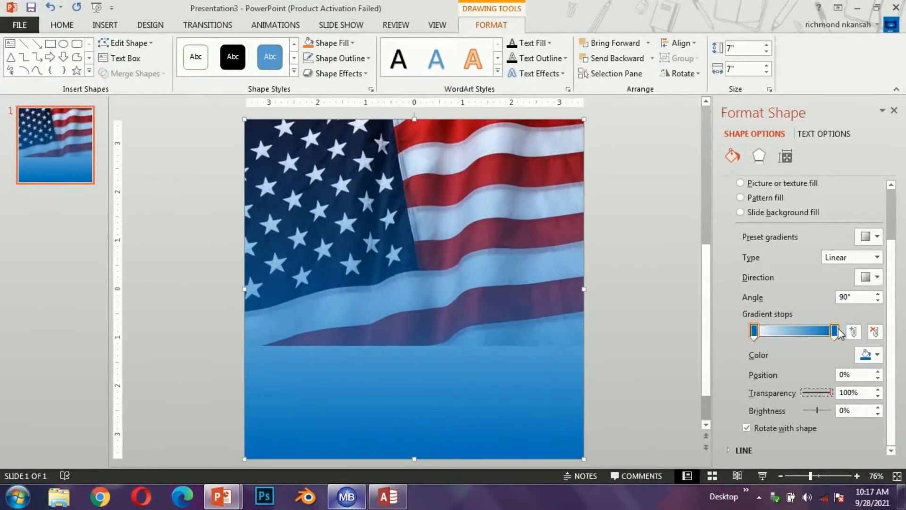
Move the gradient stop at 100% to about 55% and set the transparency of the stop at 0% to 100%
click(779, 222)
drag(834, 333, 799, 332)
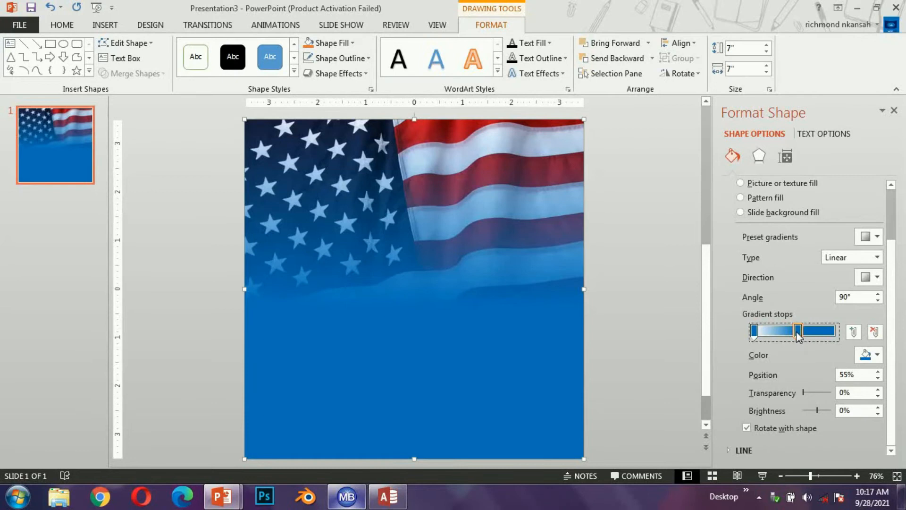
drag(798, 333, 798, 332)
click(752, 334)
drag(804, 393, 826, 395)
click(831, 392)
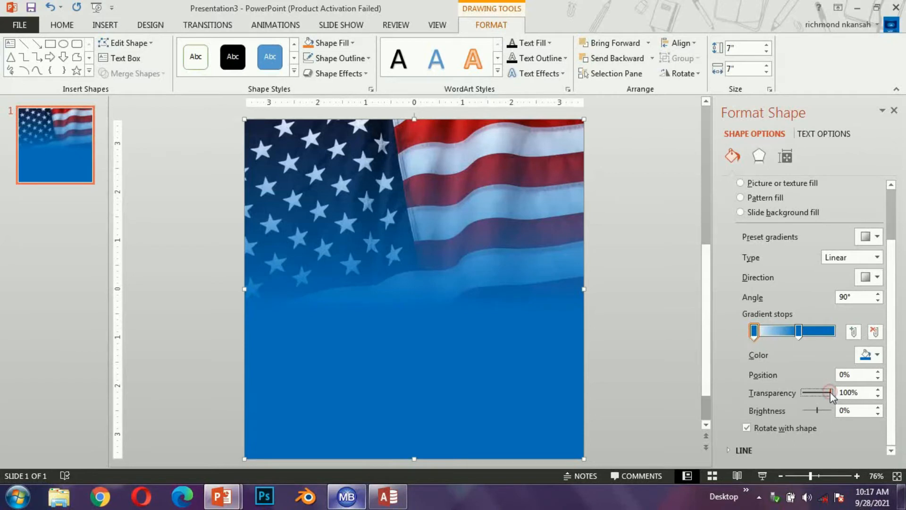
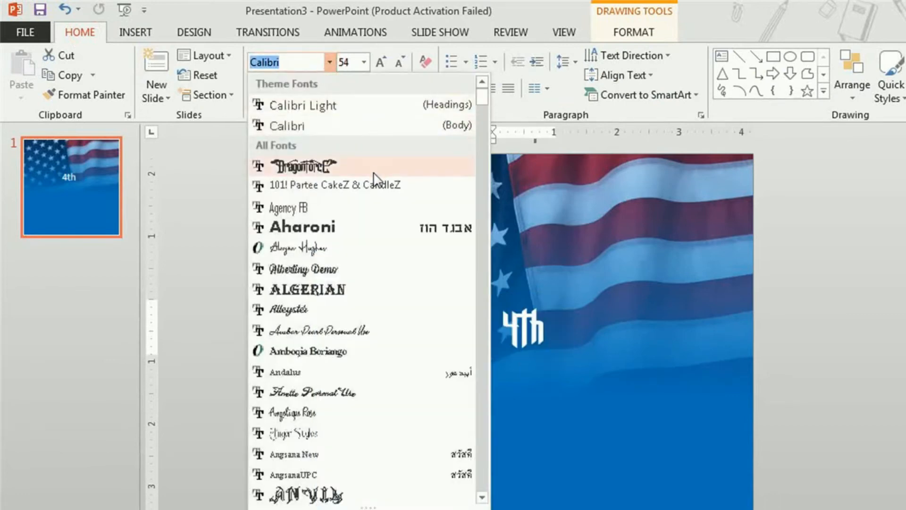
Change the font of the "4th" text to Anger Styles
scroll(371, 288, down, 1)
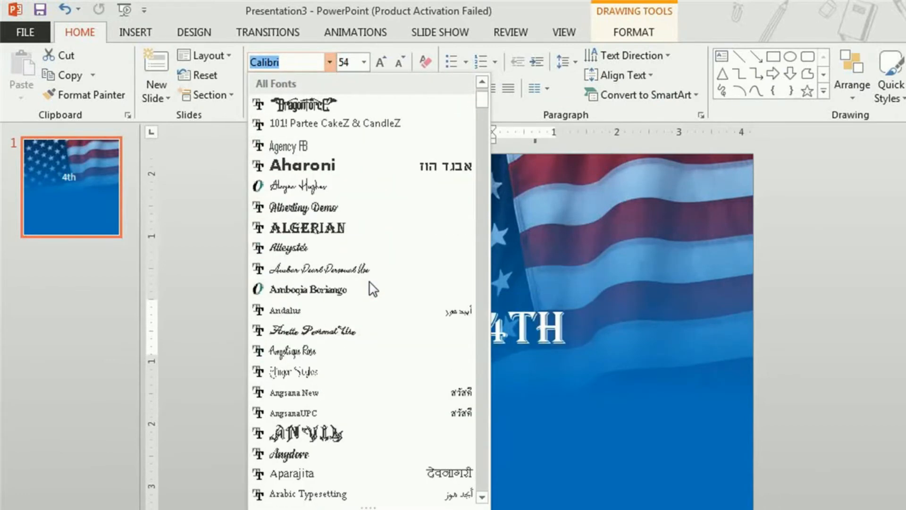
scroll(372, 288, down, 1)
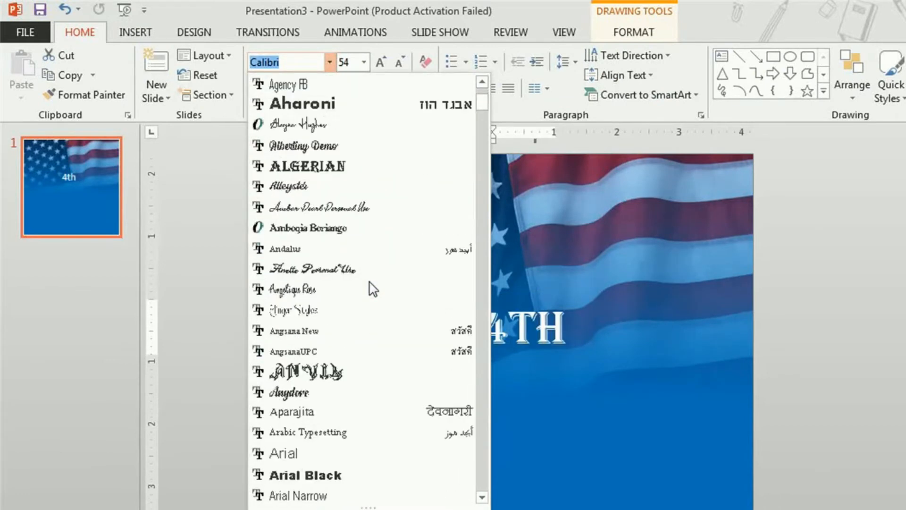
click(371, 309)
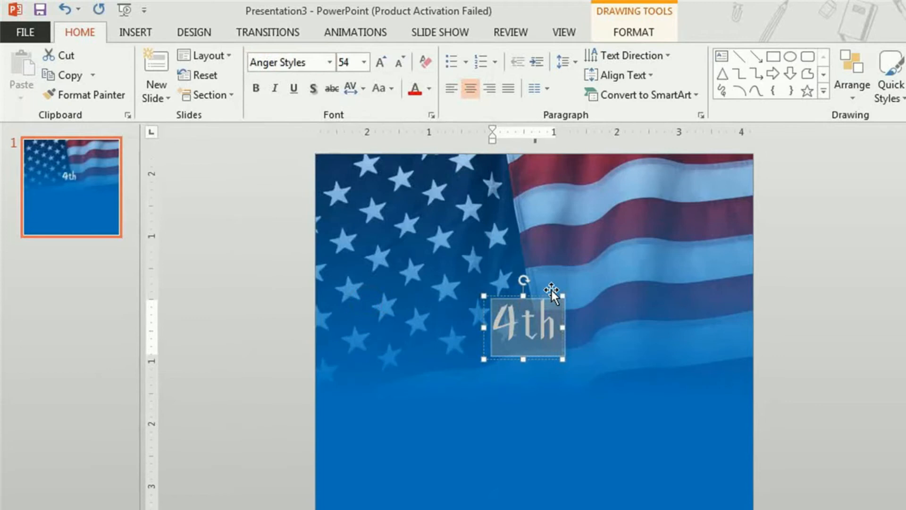
Enlarge the "4th" text to size 138 and move its text box slightly up on the slide
key(ctrl+shift+period)
key(ctrl+shift+period)
key(ctrl+shift+period)
key(ctrl+shift+period)
key(ctrl+shift+period)
key(ctrl+shift+period)
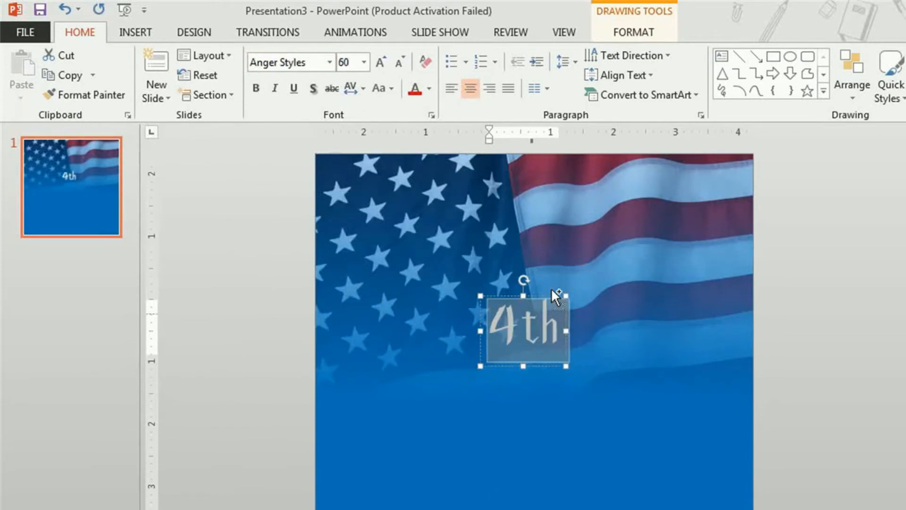
key(ctrl+shift+period)
key(ctrl+shift+period)
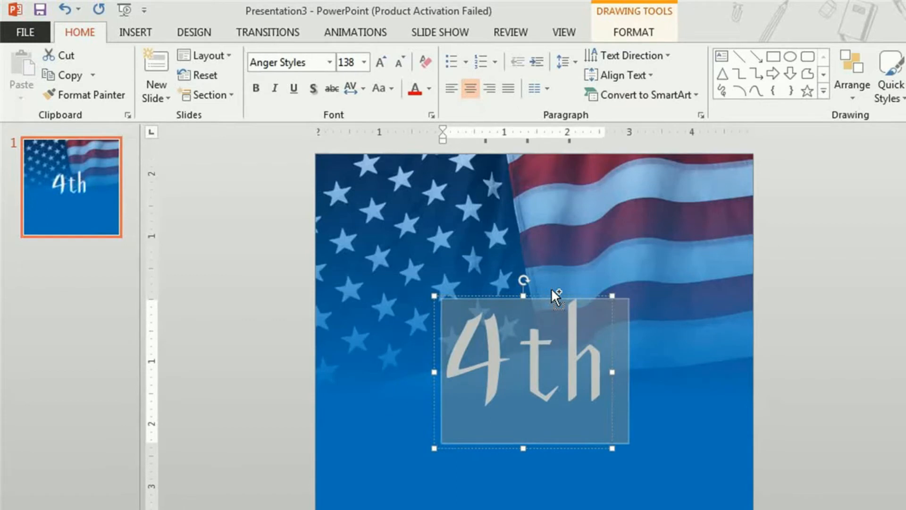
drag(552, 302, 547, 271)
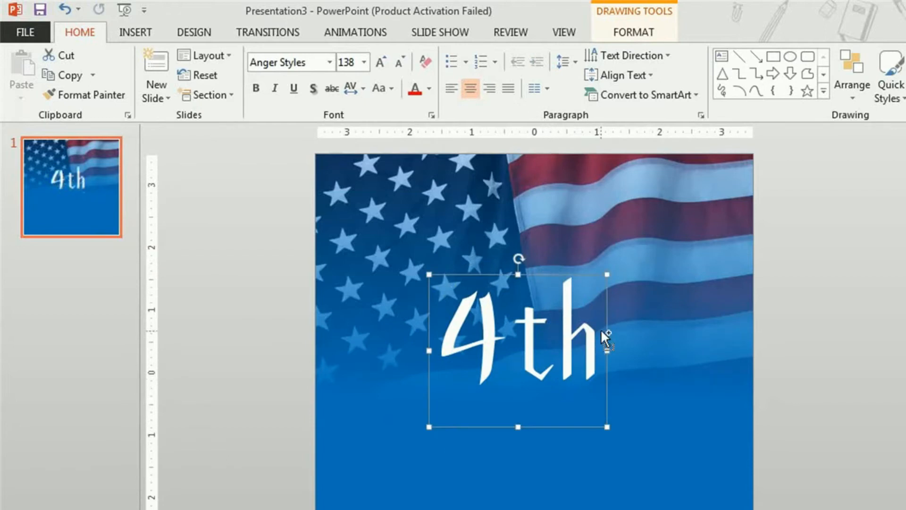
Duplicate the "4th" text box, place the copy directly below the original and replace its text with "July"
key(ctrl+c)
key(ctrl+v)
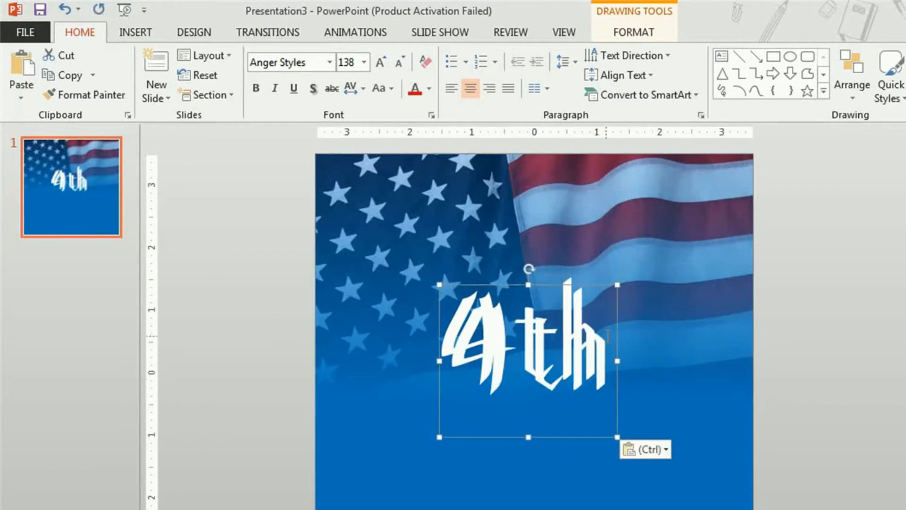
drag(619, 331, 618, 425)
click(503, 463)
key(ctrl+a)
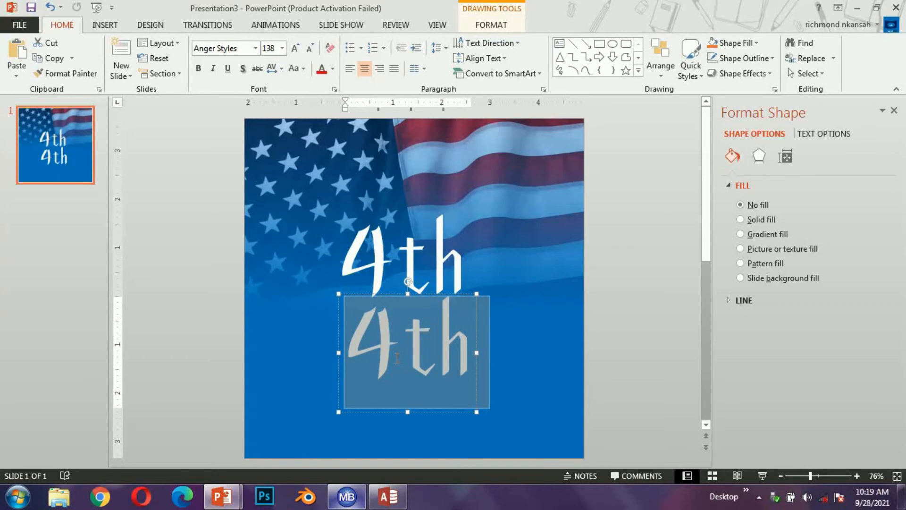
text(July)
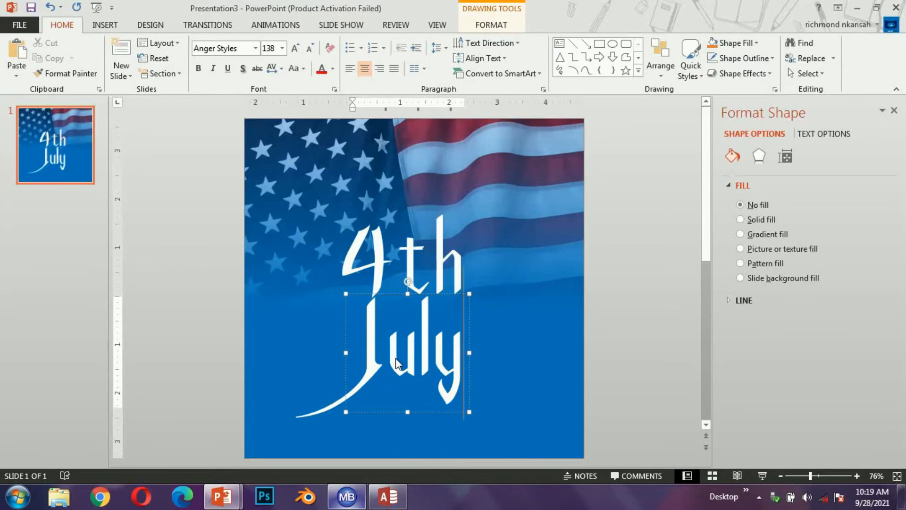
Change the font of the "July" text to AS-VELASCA
key(ctrl+a)
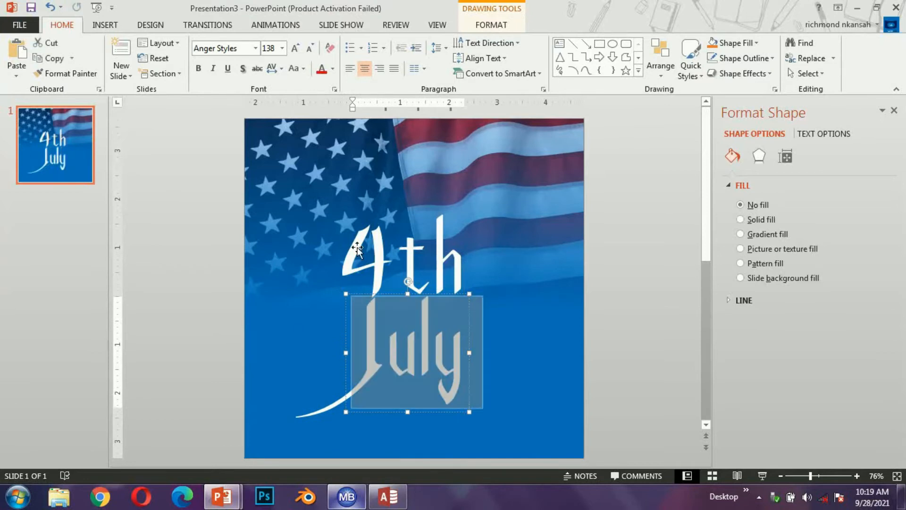
click(256, 49)
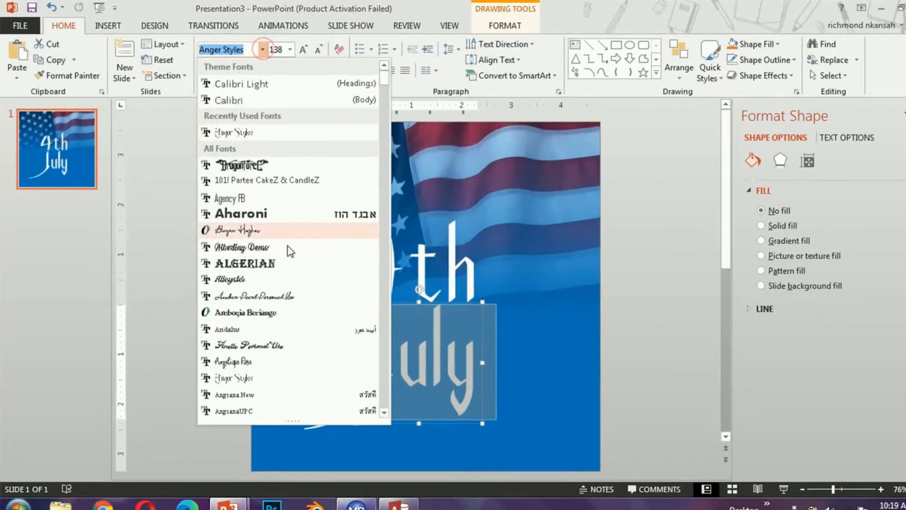
scroll(287, 250, down, 7)
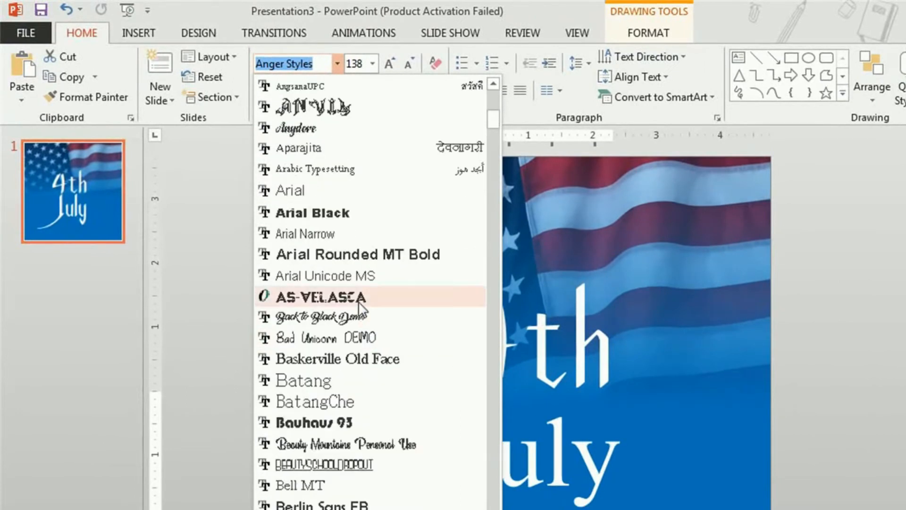
scroll(360, 317, down, 1)
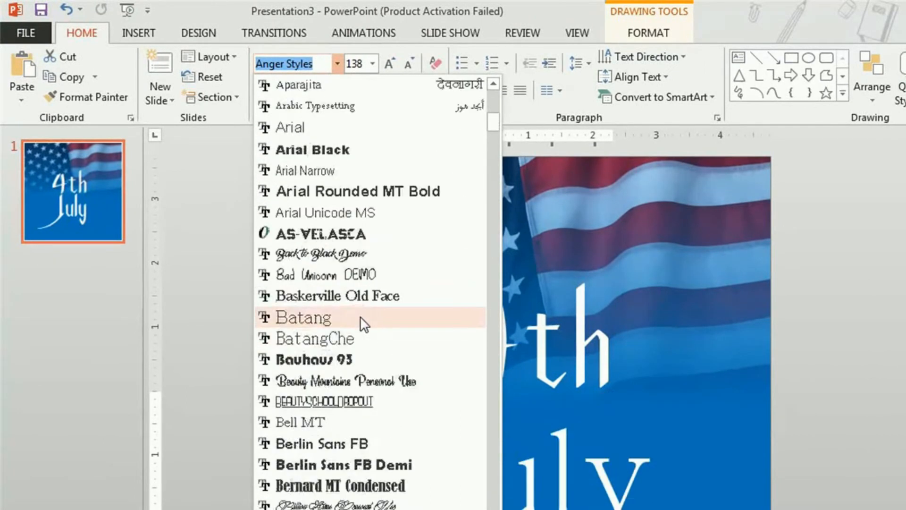
scroll(361, 316, up, 1)
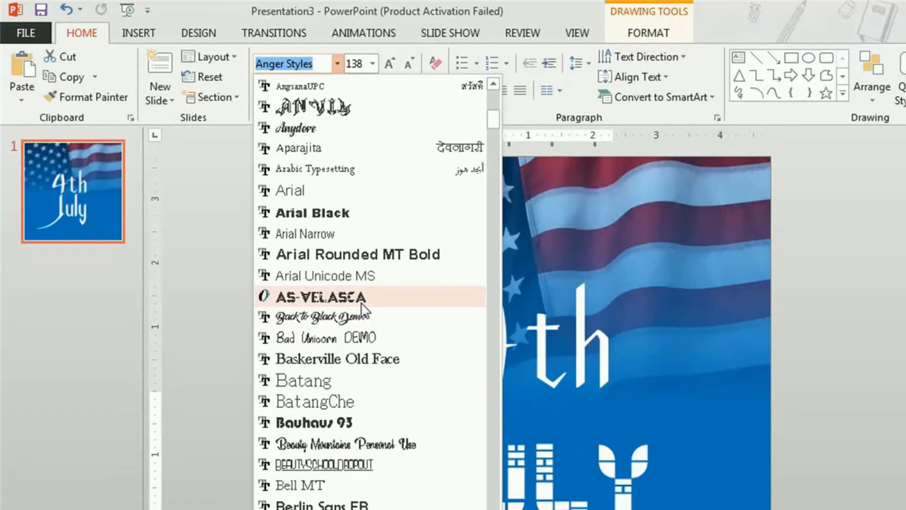
click(361, 302)
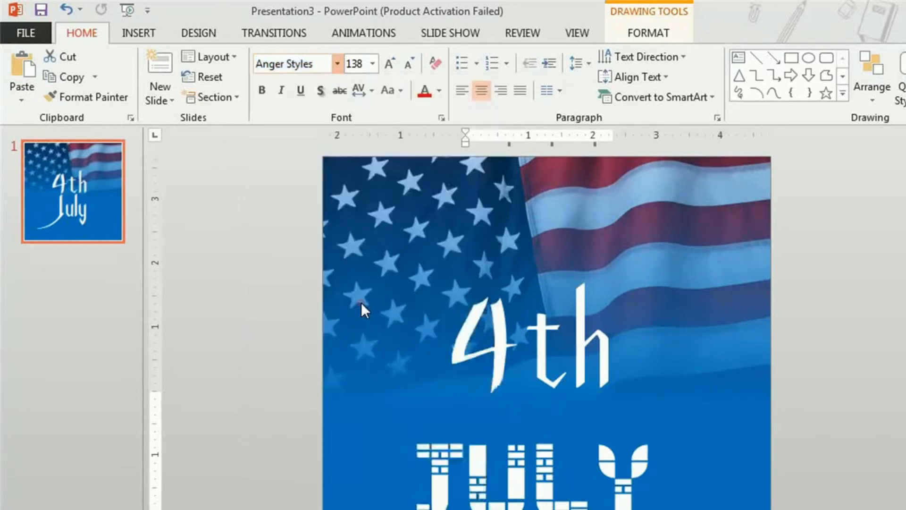
Change the font of the "4th" text to AS-VELASCA
click(549, 340)
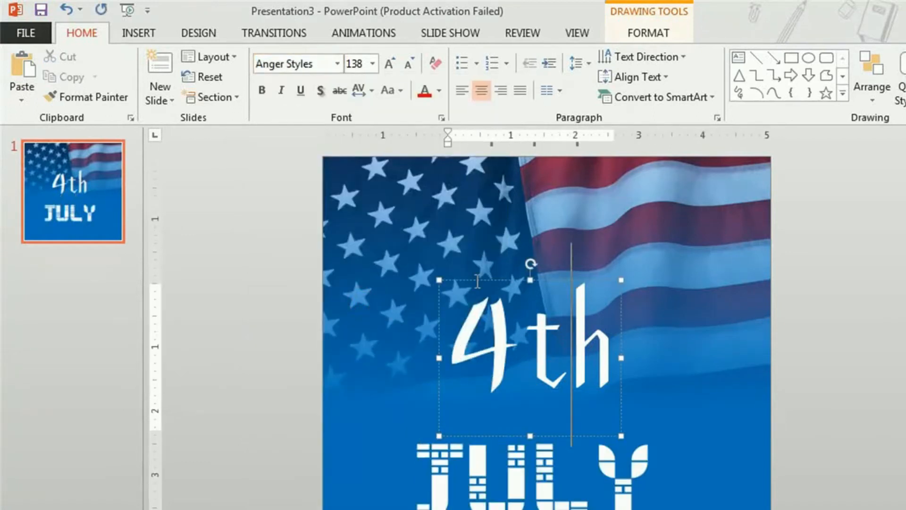
key(ctrl+a)
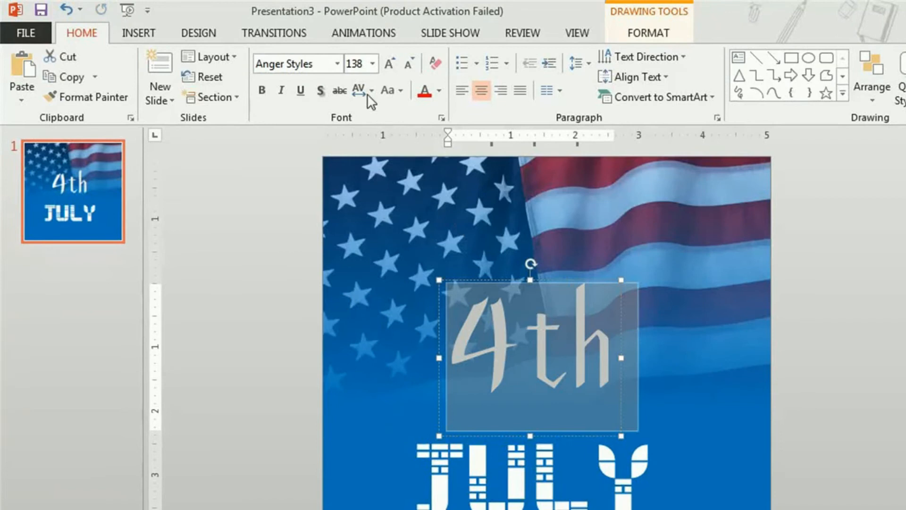
click(337, 63)
click(347, 174)
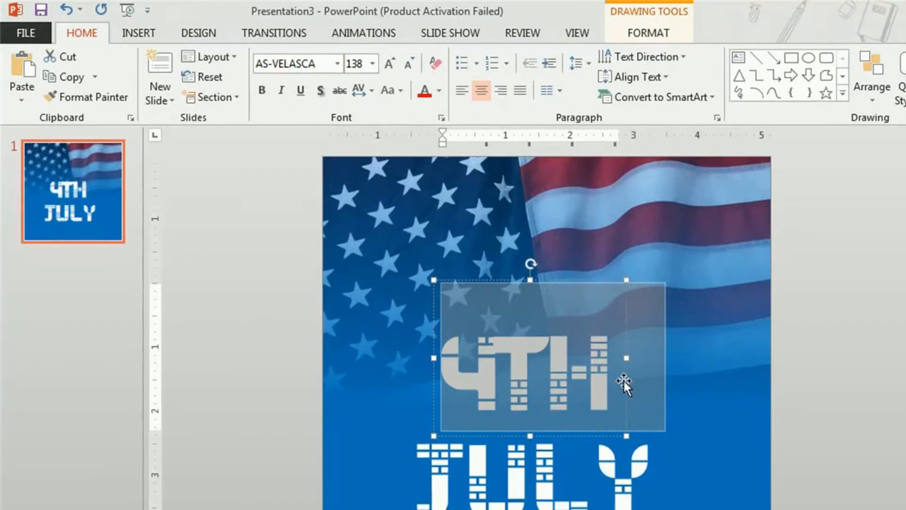
Move the "4th" text box slightly up and bring the "July" text box up close beneath it
drag(510, 278, 510, 243)
click(576, 465)
drag(668, 422, 673, 370)
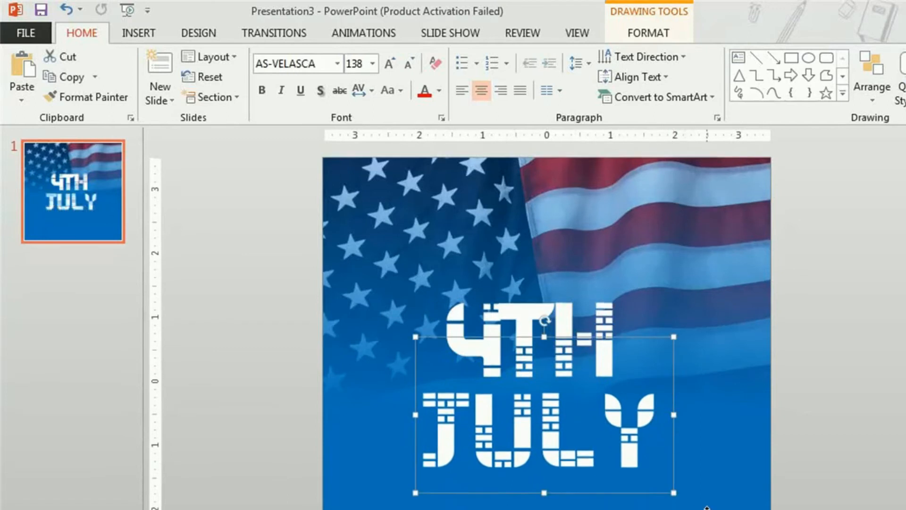
Recolour the blue rectangle's gradient stop at 56% with the dark blue sampled by Eyedropper from the flag's upper-left corner
click(724, 484)
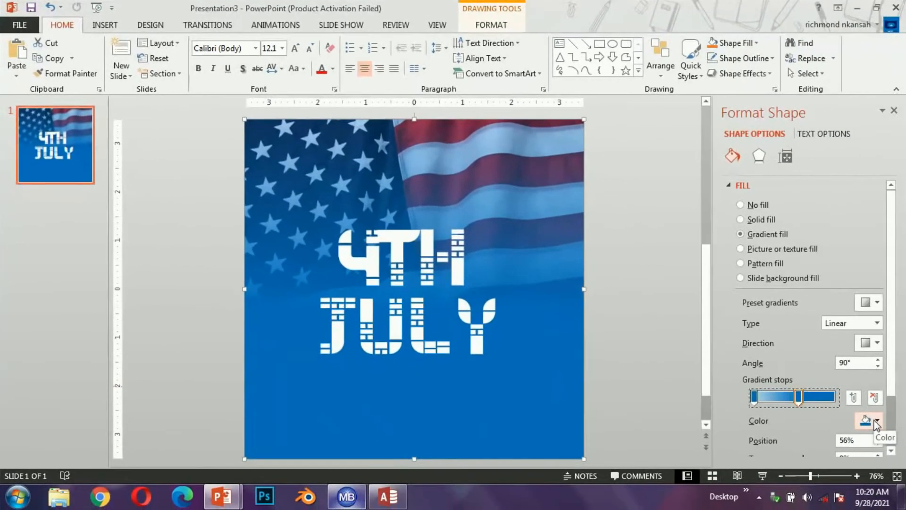
click(873, 420)
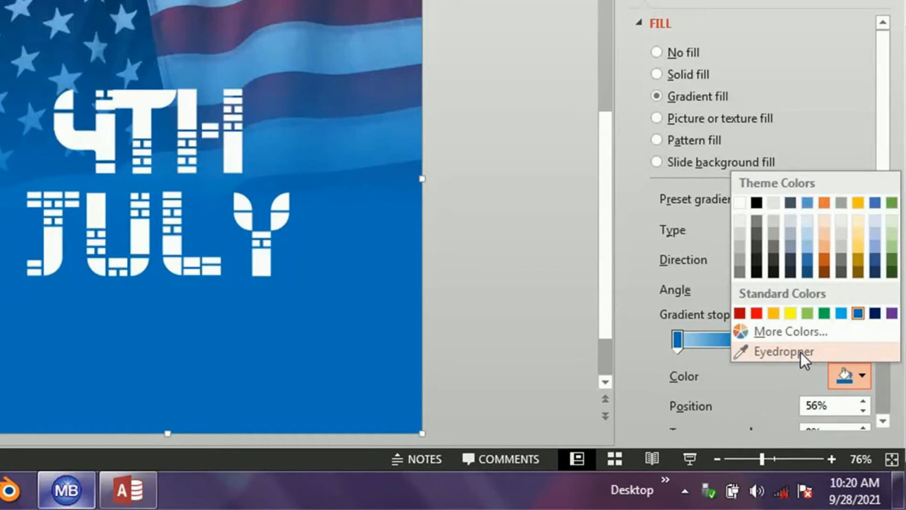
click(801, 352)
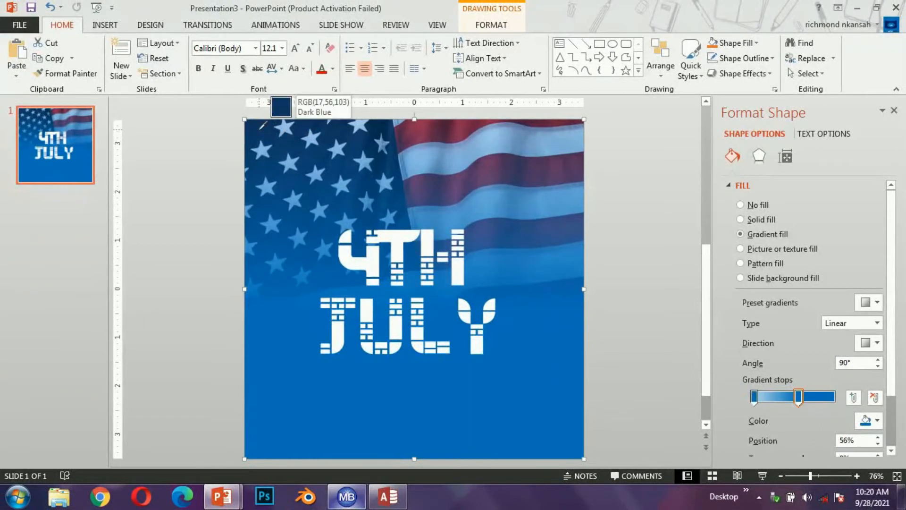
click(260, 128)
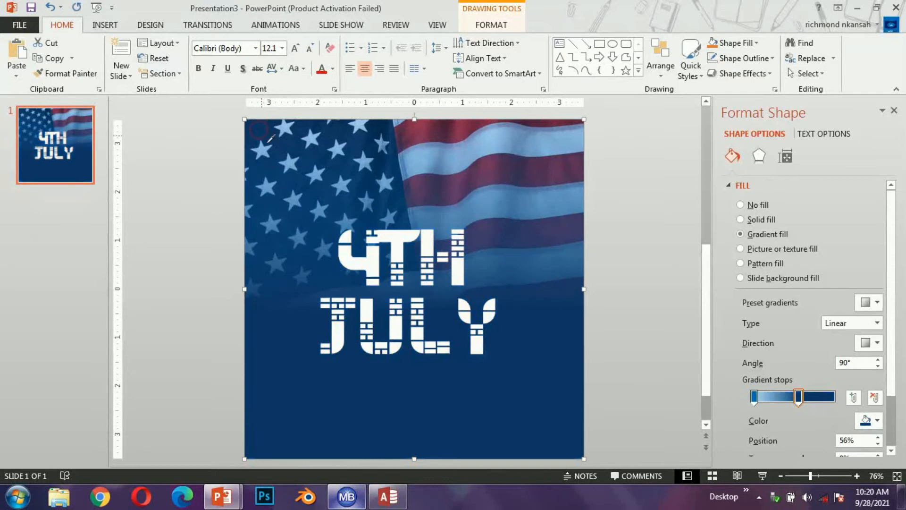
Recolour the blue rectangle's 0% gradient stop with the recently used dark blue and set that stop's transparency to 82%
click(754, 397)
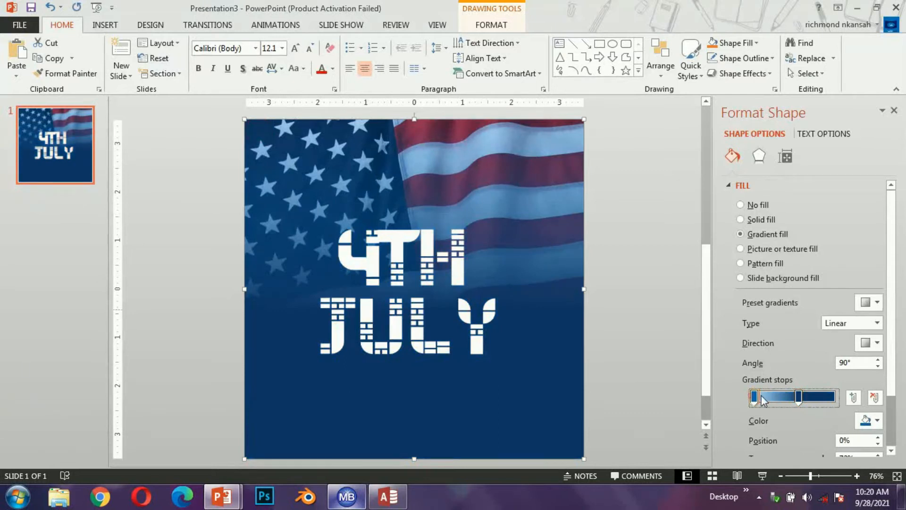
click(869, 420)
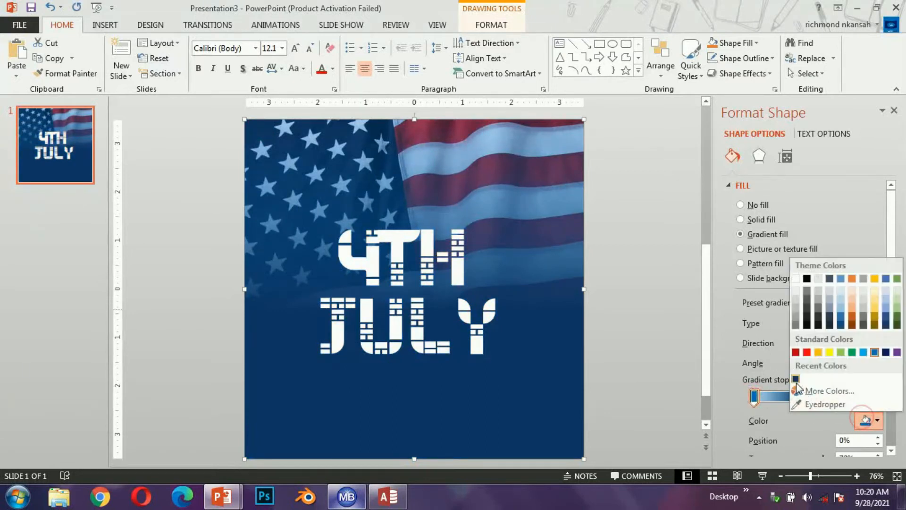
click(796, 379)
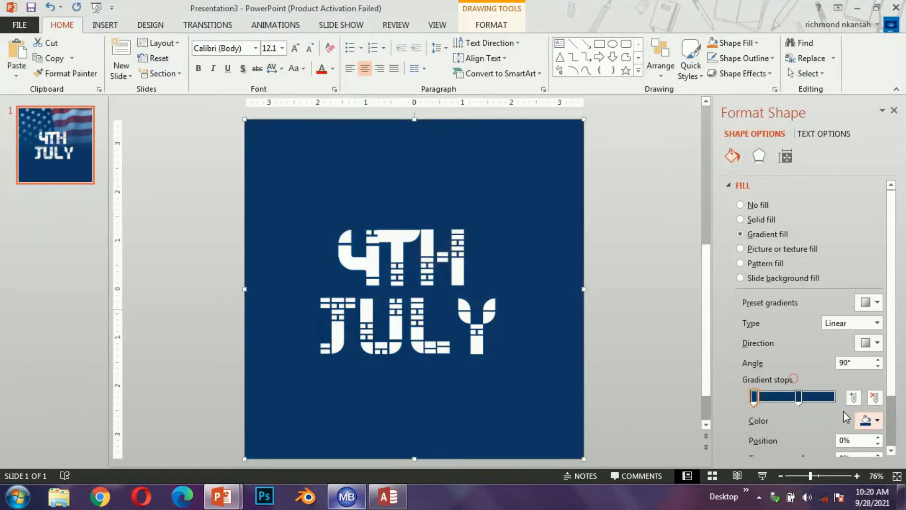
click(894, 414)
click(803, 392)
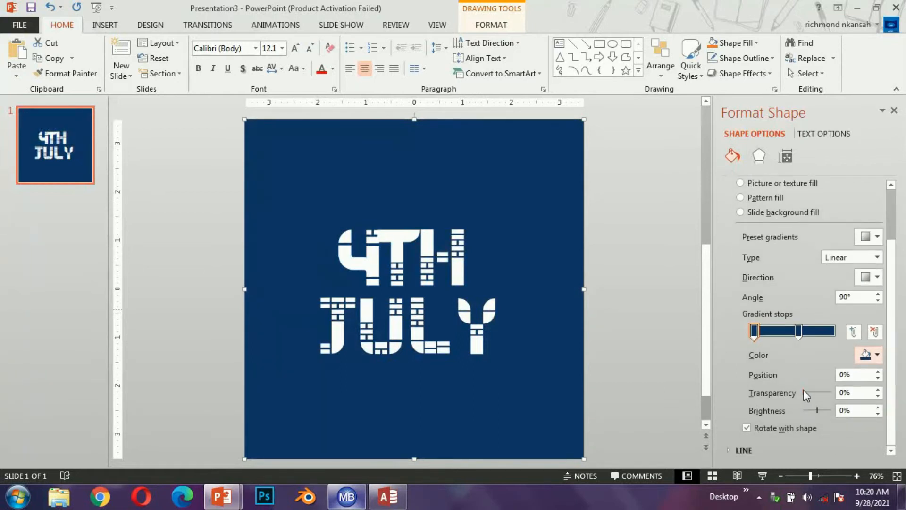
drag(808, 391, 827, 398)
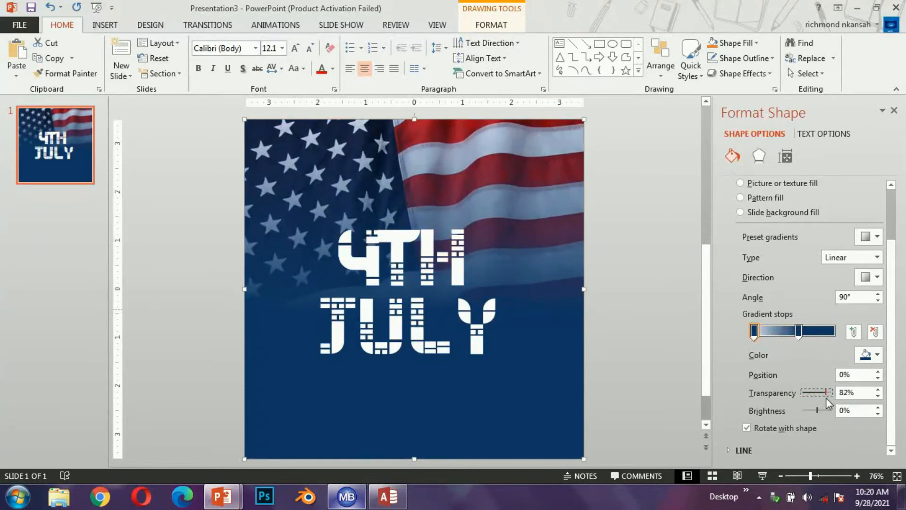
click(626, 316)
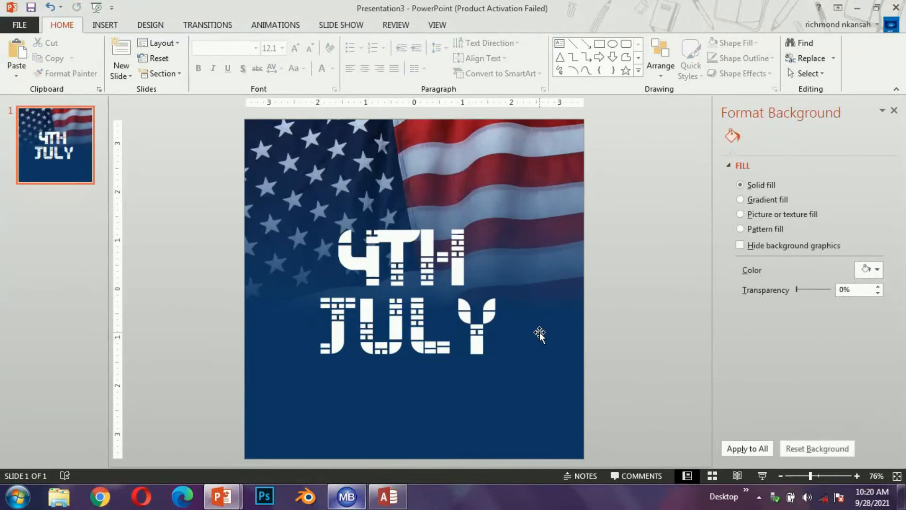
Move the "4th" and "July" text boxes slightly up, keeping "July" close beneath "4th"
click(470, 306)
click(454, 236)
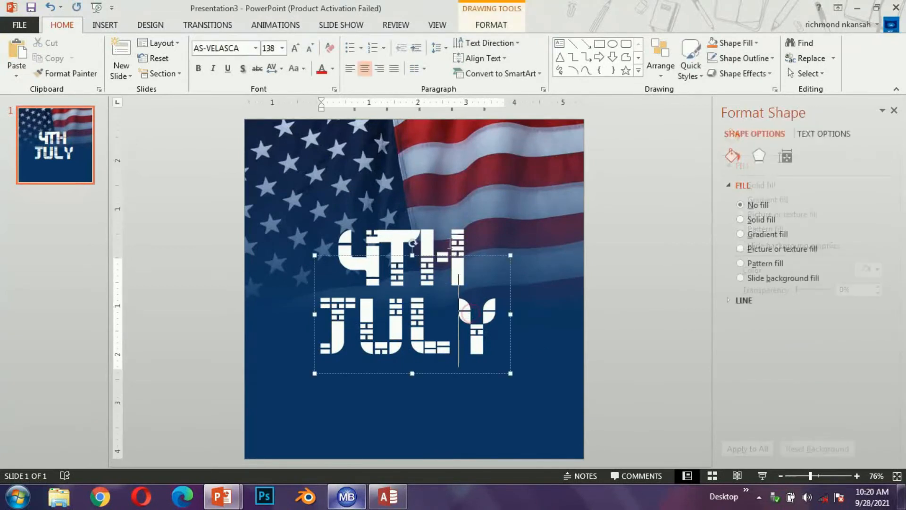
drag(480, 232, 478, 217)
click(472, 331)
drag(511, 299, 511, 285)
click(645, 307)
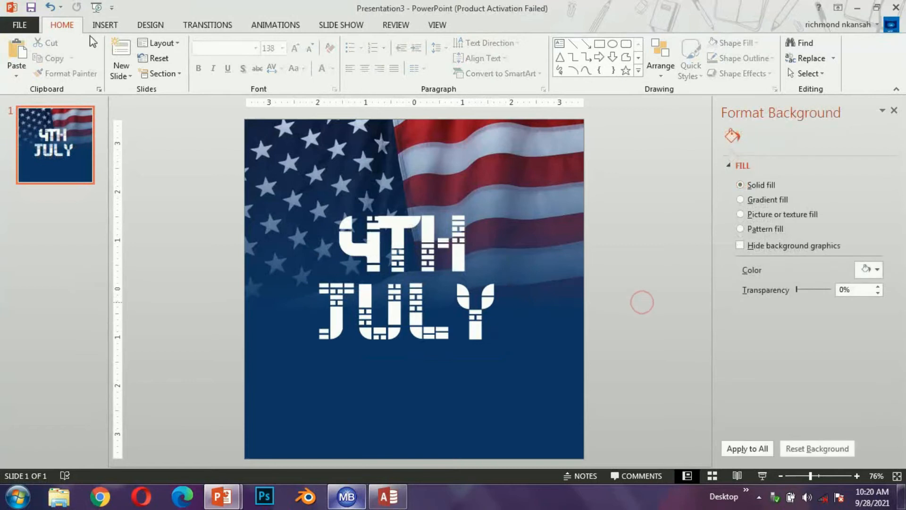
Insert a plain black-fill WordArt just beneath "July" and remove its text shadow
click(104, 24)
click(537, 74)
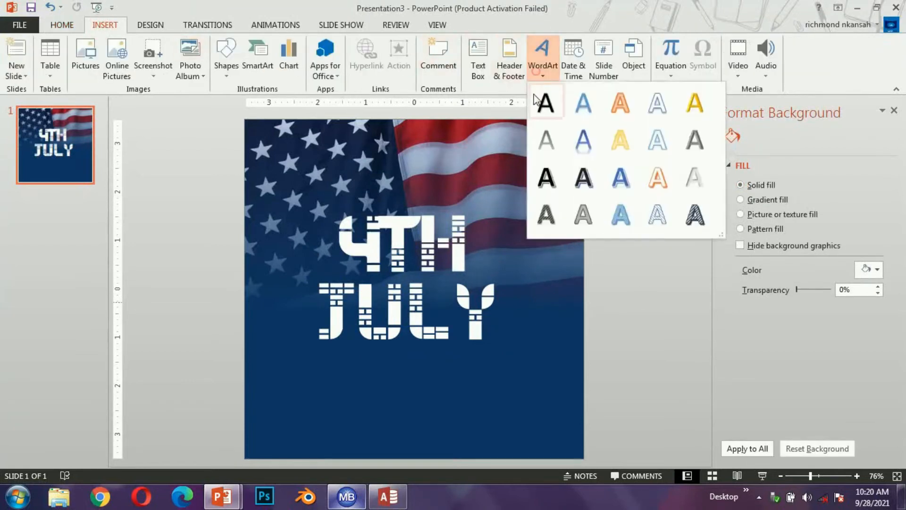
click(542, 108)
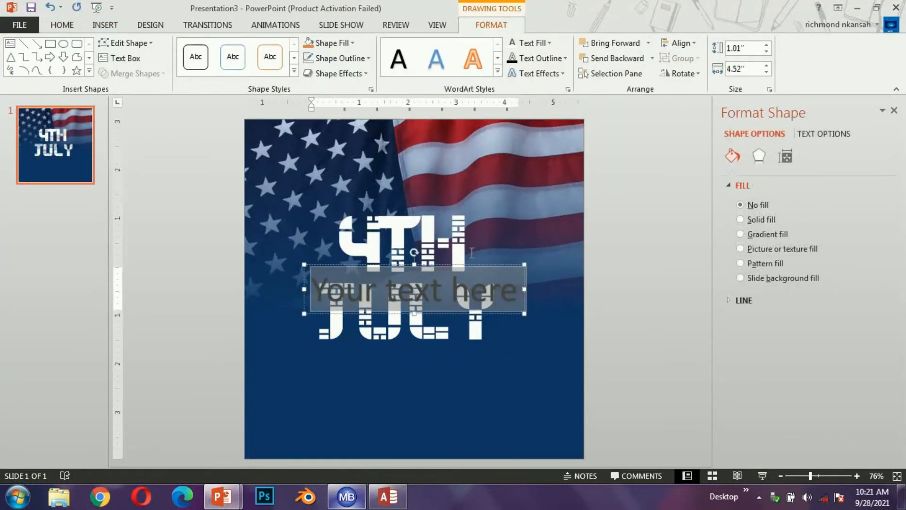
drag(480, 268, 470, 341)
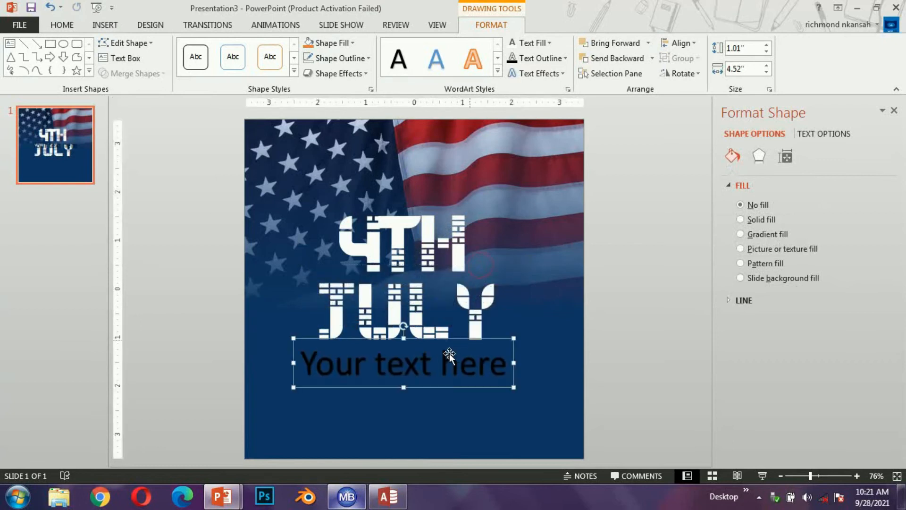
click(533, 78)
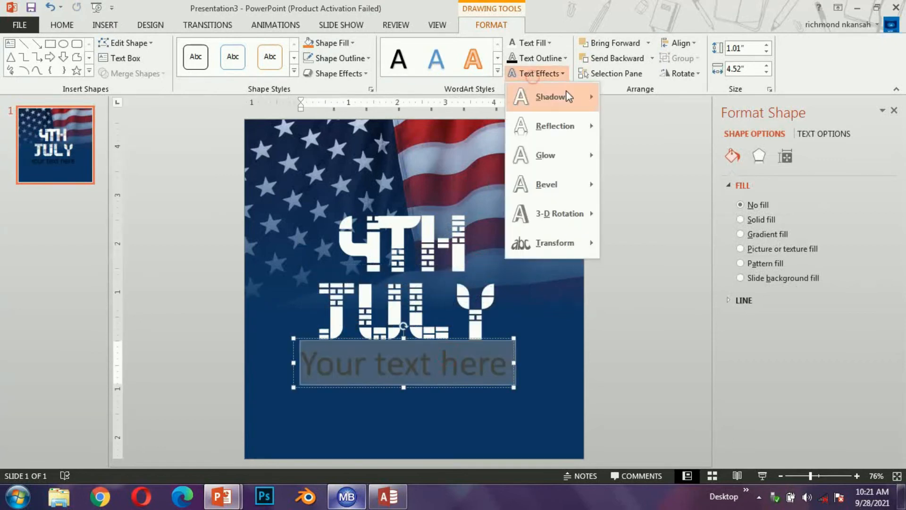
mouse_move(566, 91)
click(619, 121)
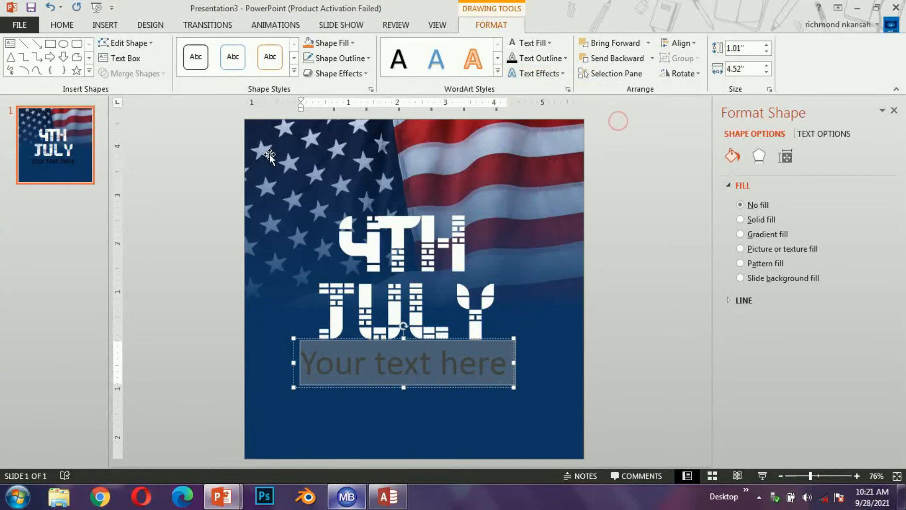
Change the font of the new WordArt beneath "July" to EngraversGothic
click(62, 25)
click(217, 48)
text(Eng)
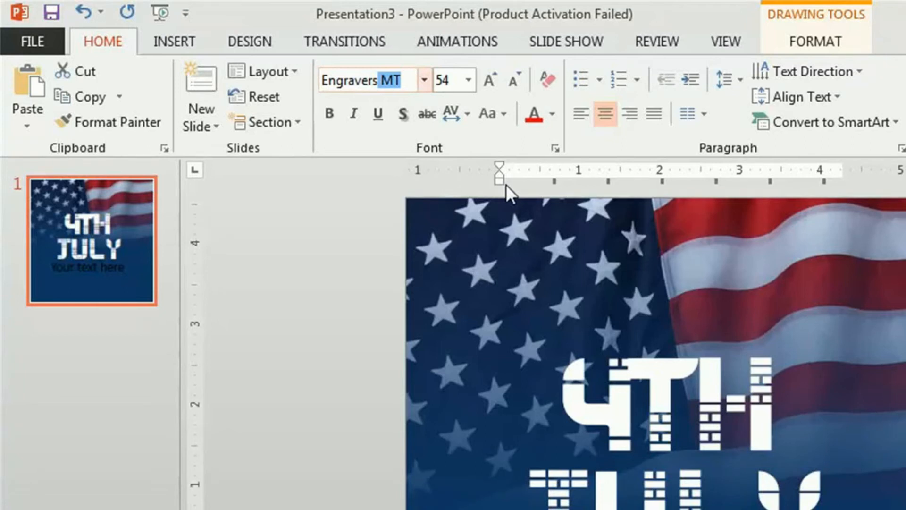
text(Gothic)
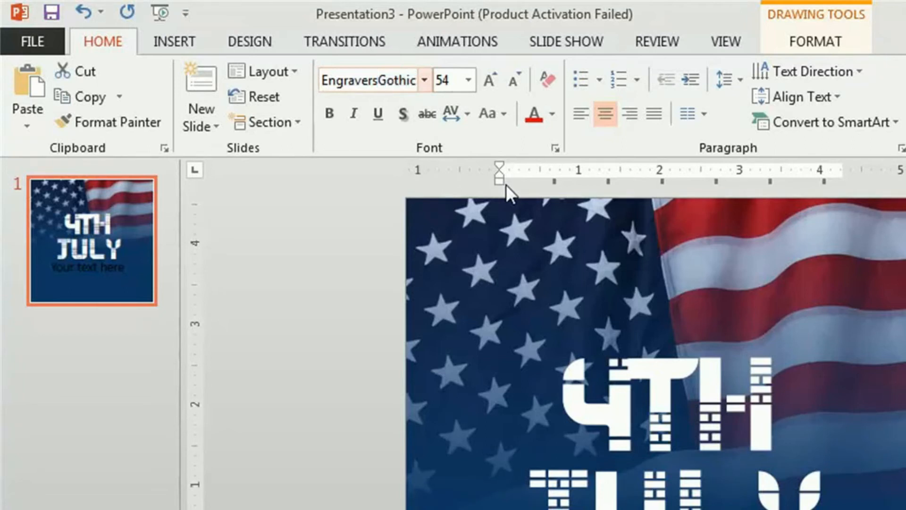
key(Return)
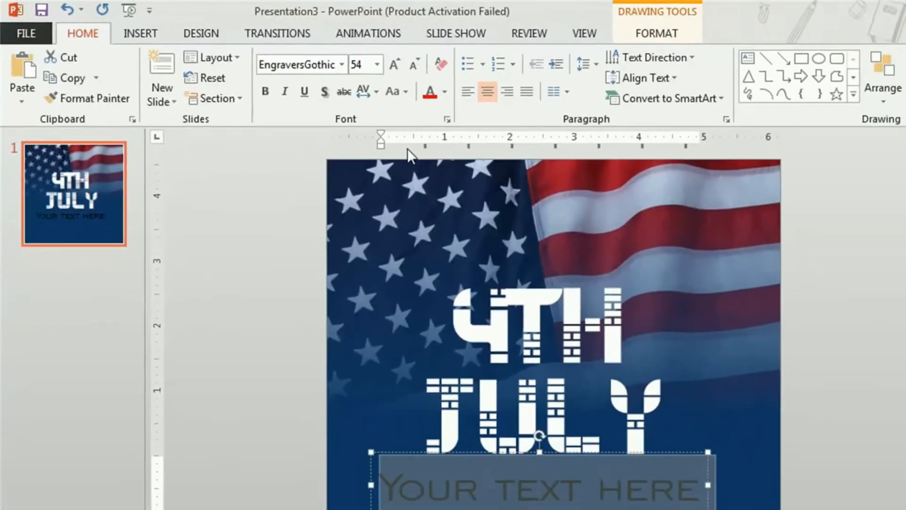
Replace the WordArt placeholder text with "INDEPENDENCE DAY"
text(IND)
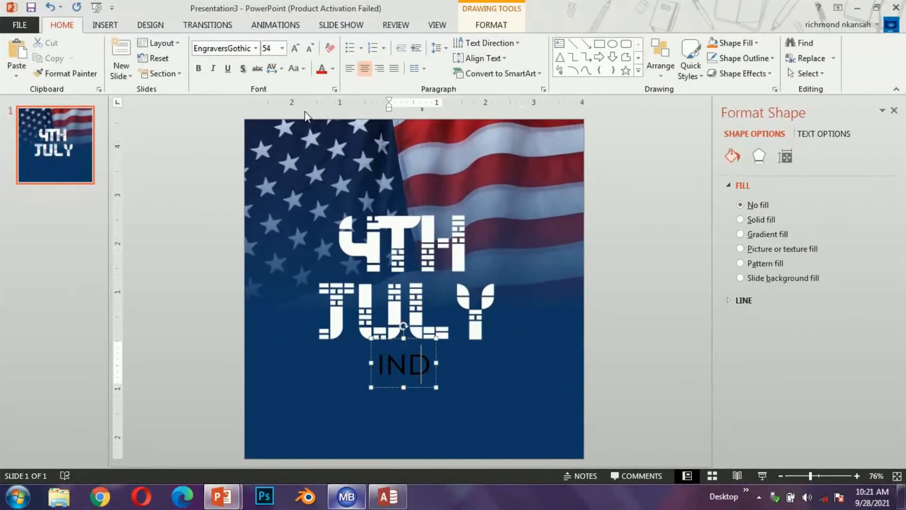
text(EPEN)
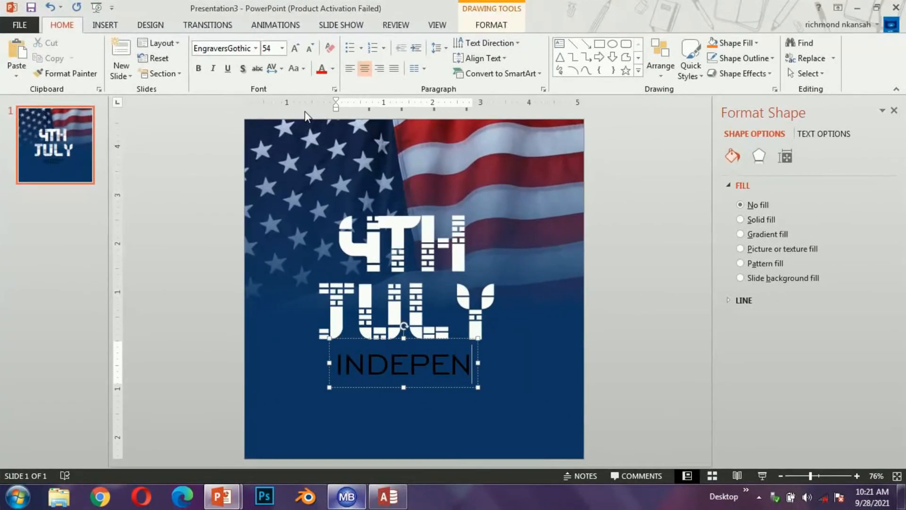
text(DENCE DAY)
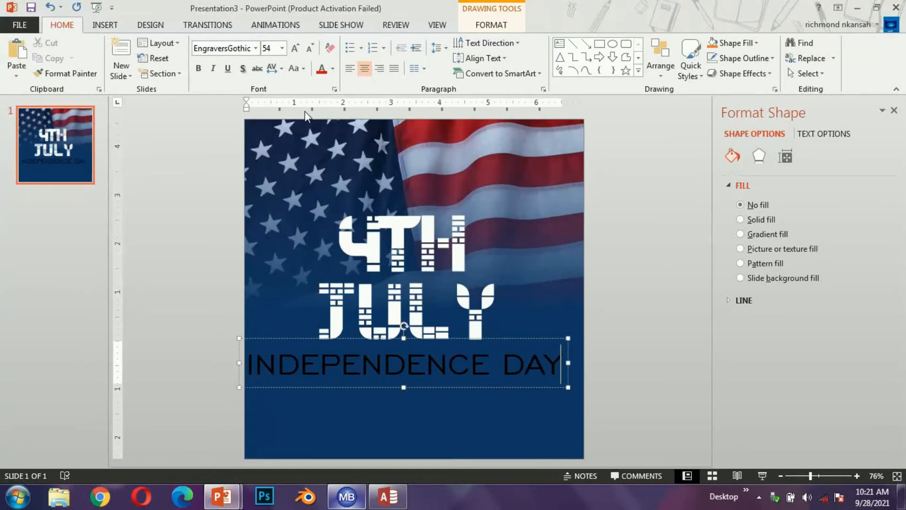
Reduce the "INDEPENDENCE DAY" text to size 28 and move it slightly down from "July"
key(ctrl+a)
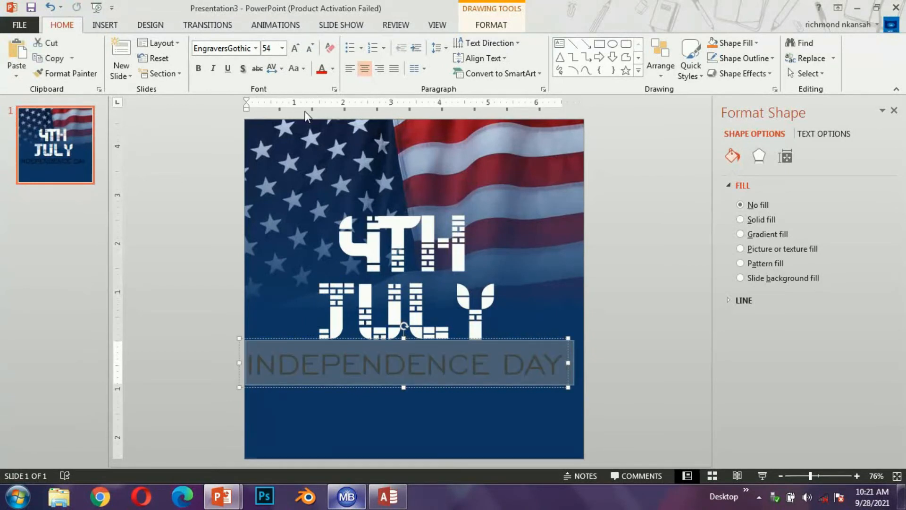
key(ctrl+shift+comma)
key(ctrl+shift+comma)
key(ctrl+shift+comma)
key(ctrl+shift+comma)
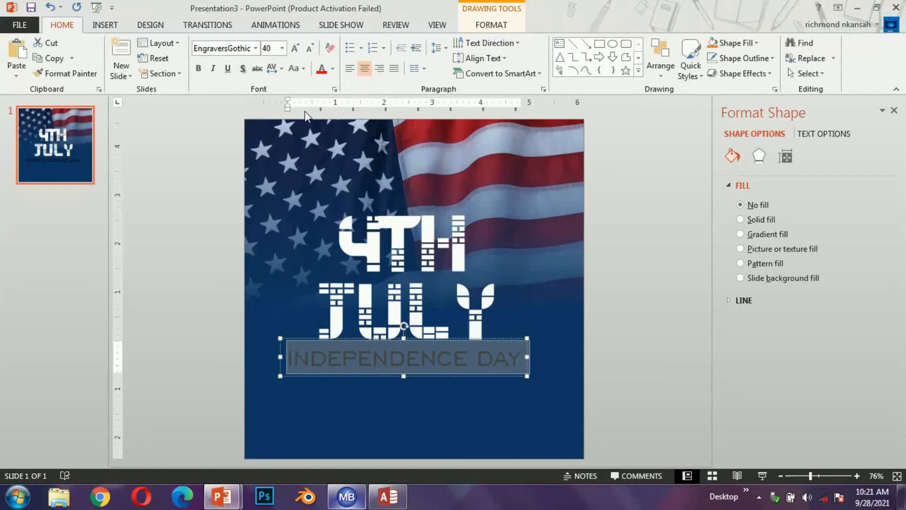
key(ctrl+shift+comma)
key(ctrl+shift+comma)
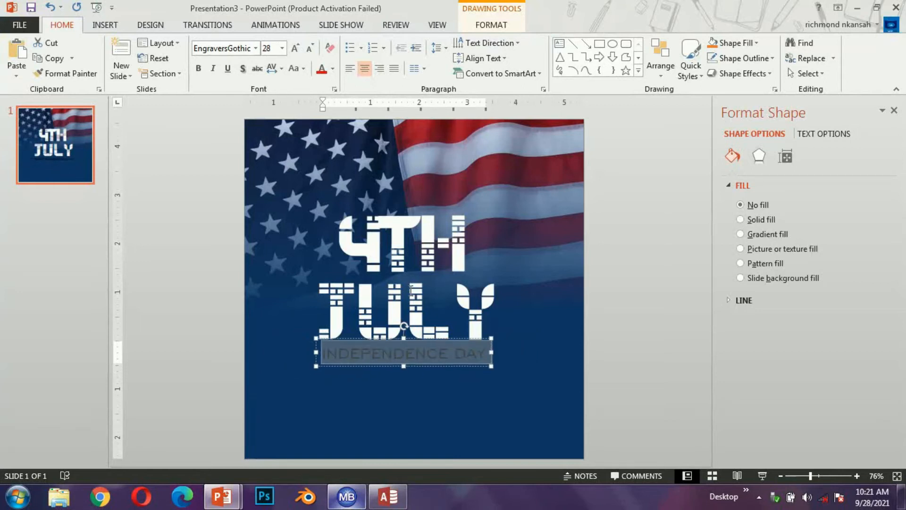
drag(453, 367, 453, 381)
Fill the "INDEPENDENCE DAY" text with white and nudge its text box slightly further down
click(458, 366)
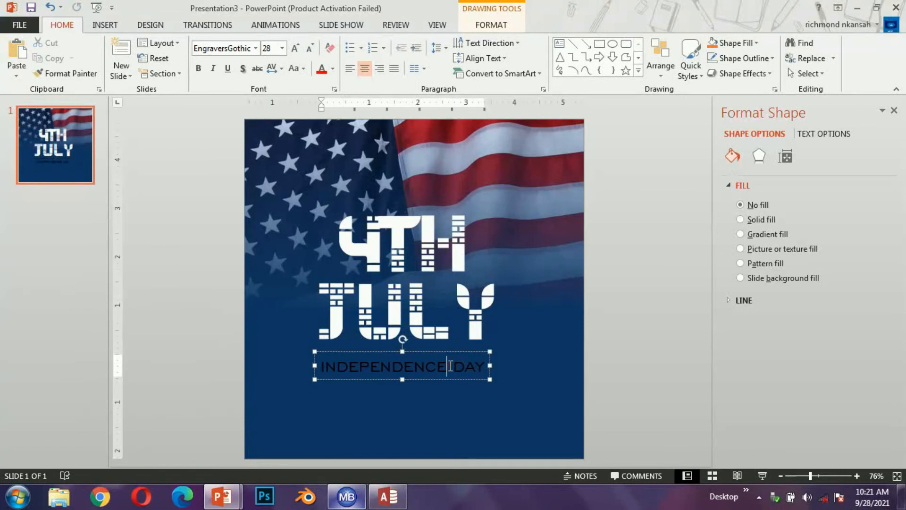
key(ctrl+a)
click(490, 24)
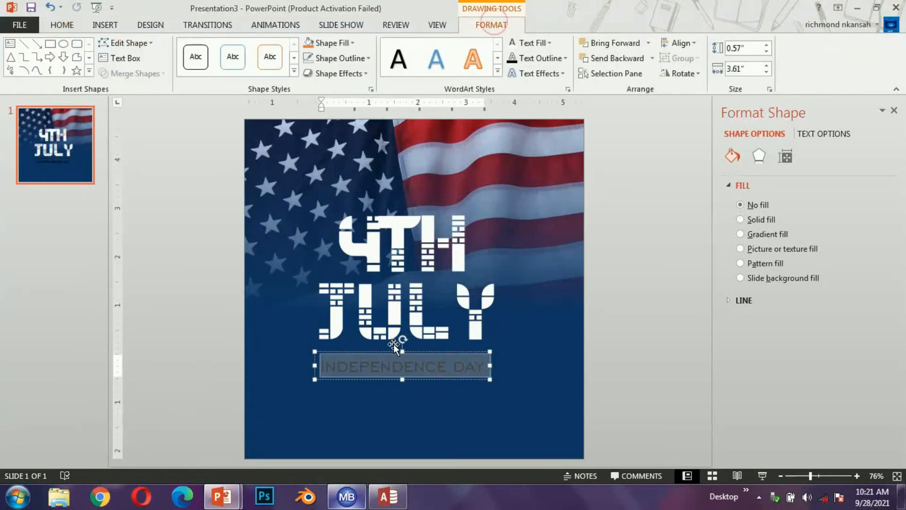
click(511, 44)
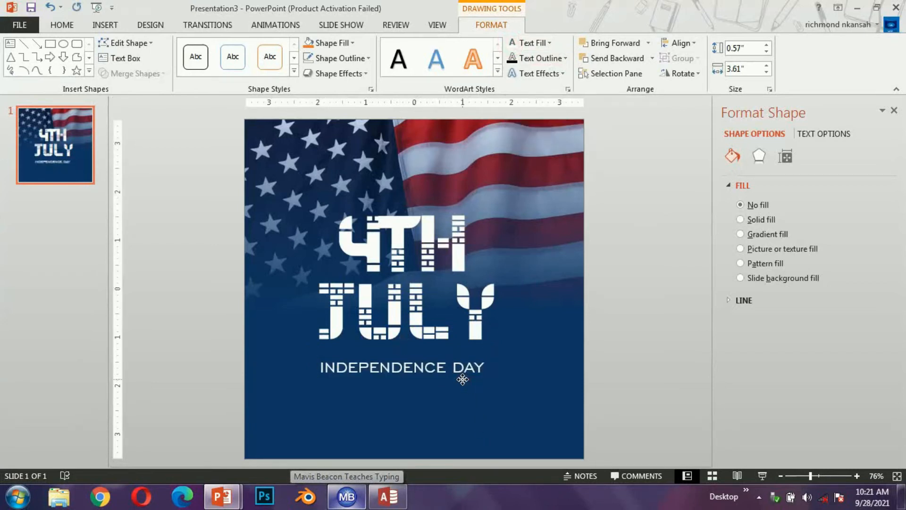
click(618, 368)
click(390, 370)
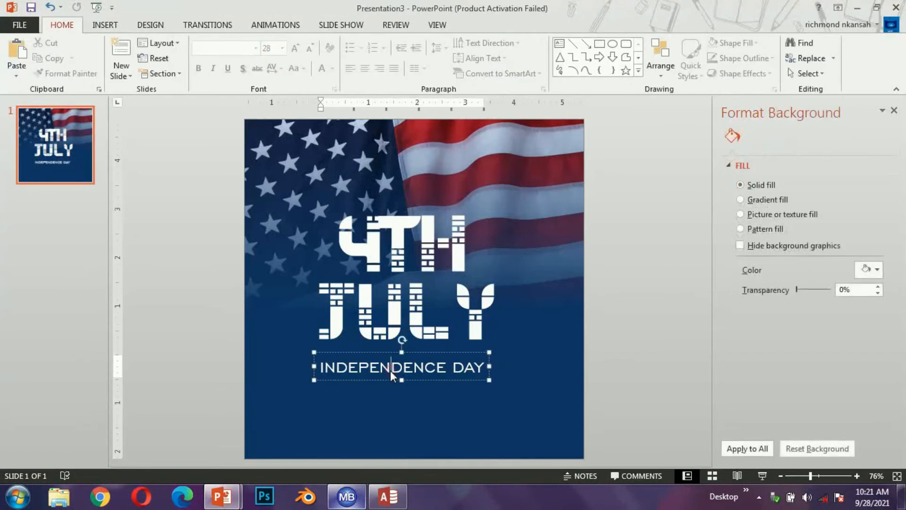
drag(416, 380, 417, 382)
Draw a rectangle about 4.07 in wide and 0.84 in high around the "INDEPENDENCE DAY" text
click(106, 25)
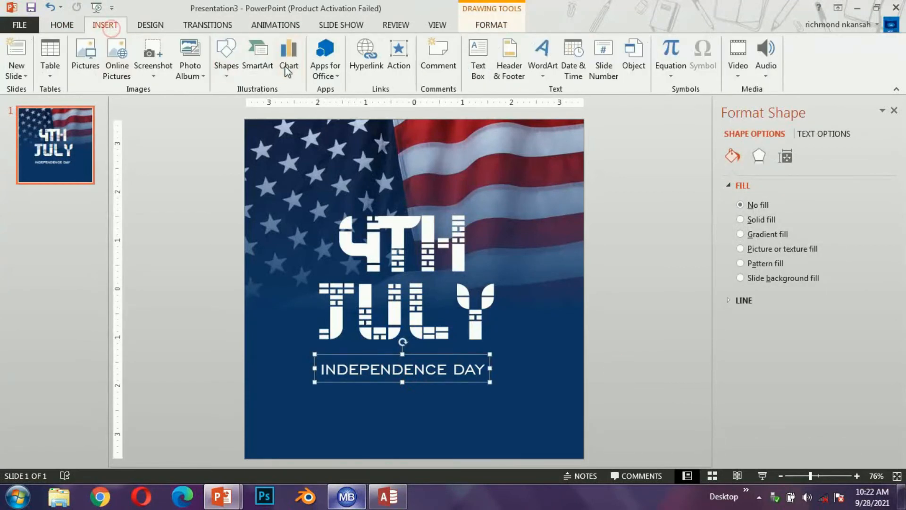
click(226, 59)
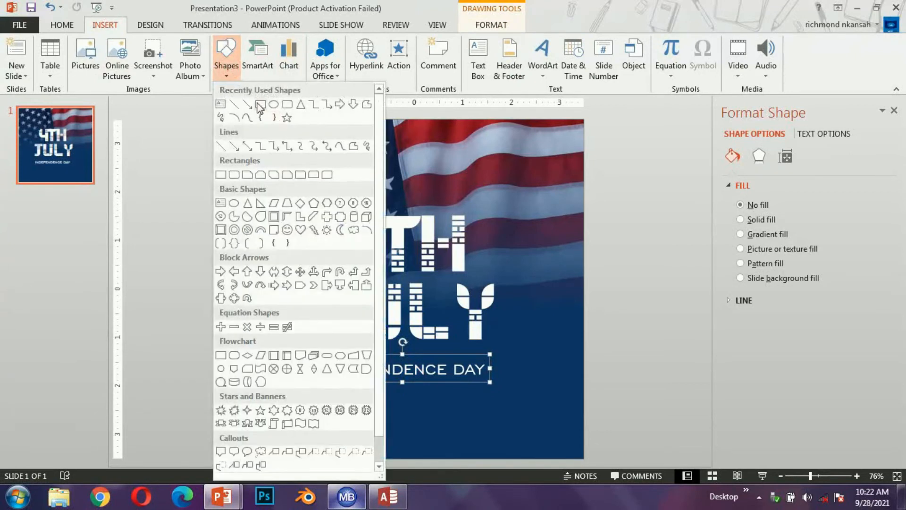
click(260, 117)
drag(304, 346, 502, 390)
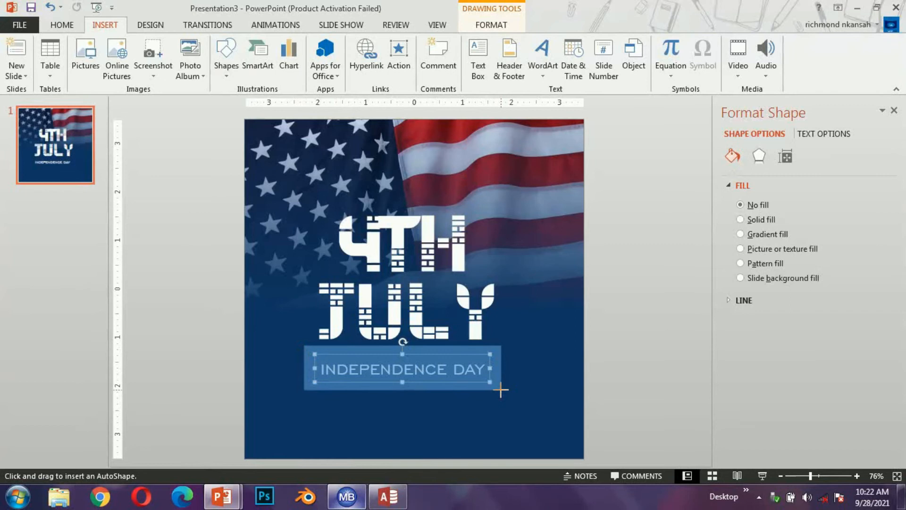
drag(501, 390, 501, 390)
drag(402, 346, 402, 348)
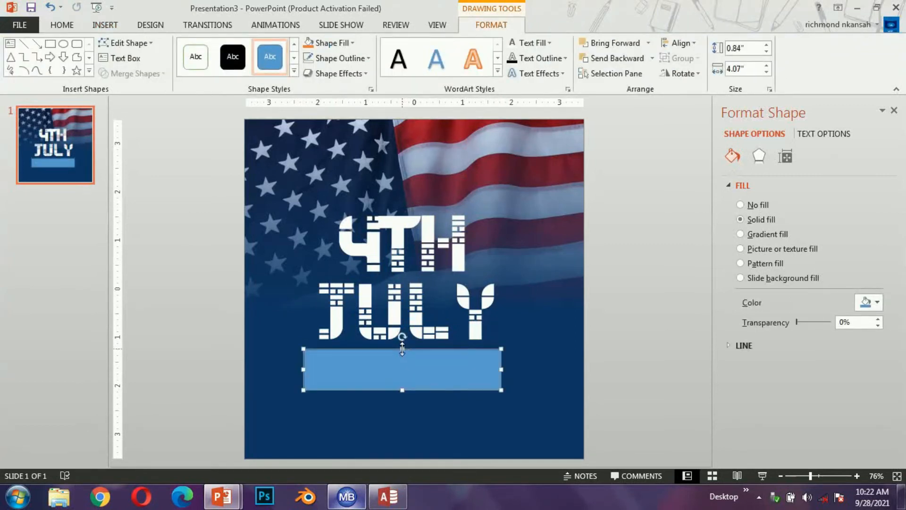
Make the rectangle an unfilled white outline and raise its lower edge to a height of about 0.74 in
click(331, 43)
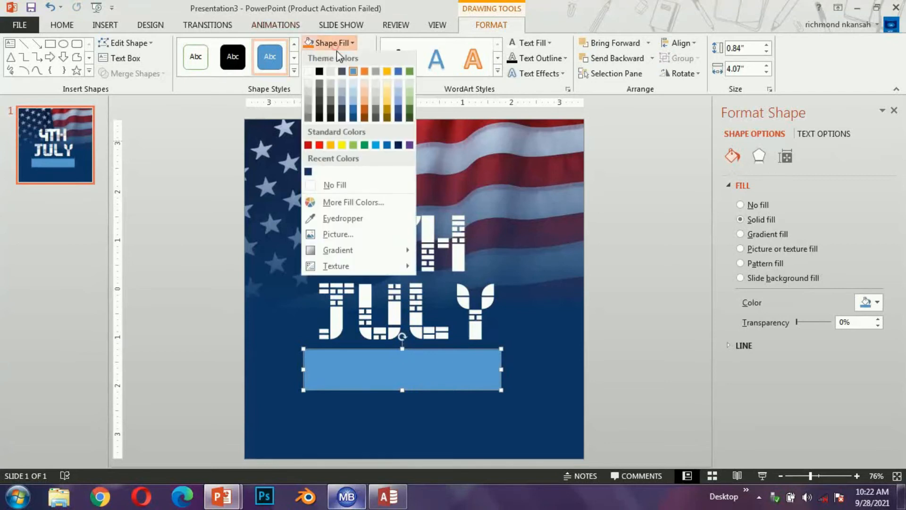
click(356, 188)
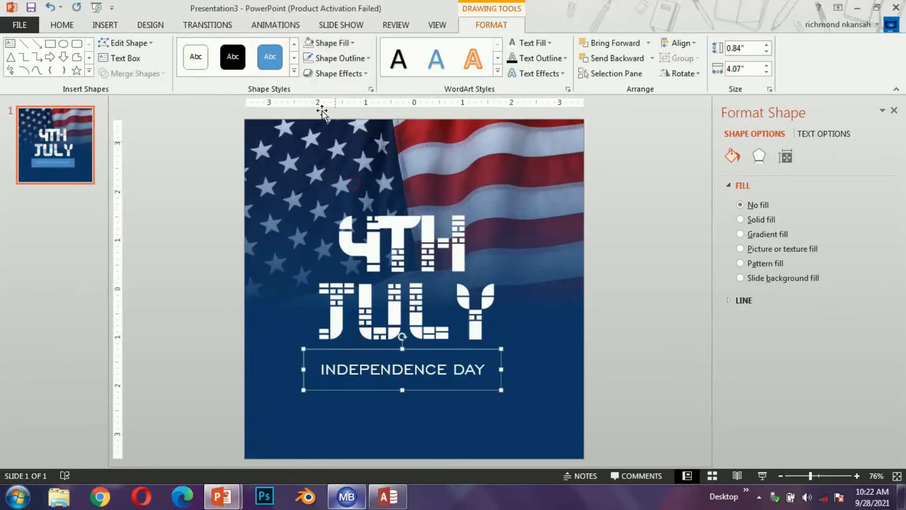
click(333, 58)
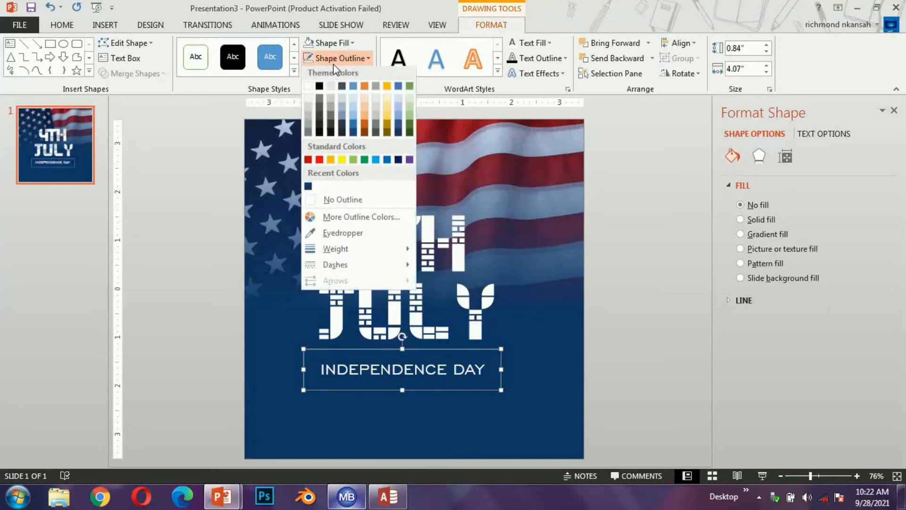
click(309, 85)
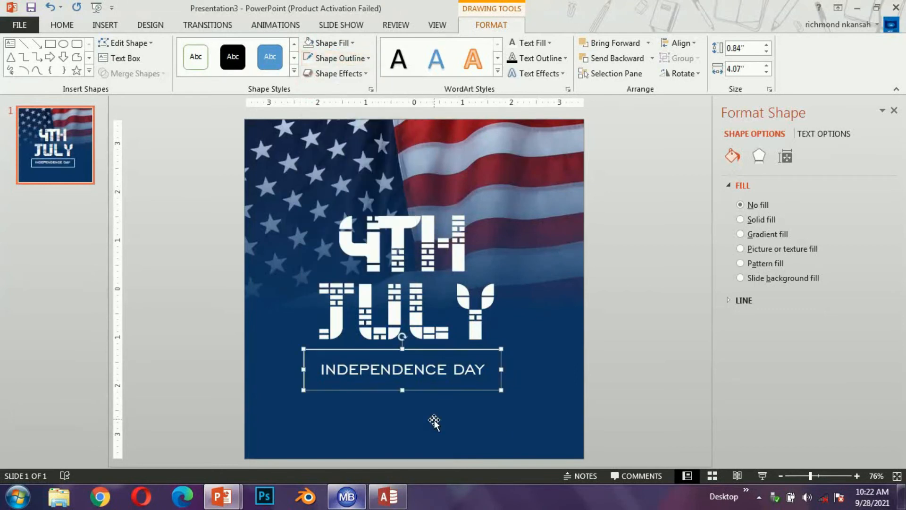
drag(404, 393, 401, 385)
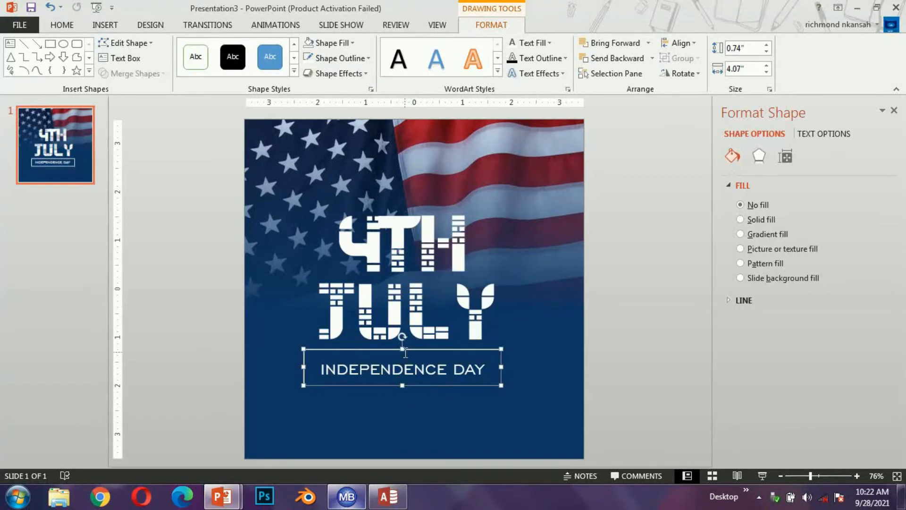
Tighten the white outline around "INDEPENDENCE DAY" by lowering its upper edge to a 0.66 in height and pulling both sides inward
drag(402, 349, 402, 353)
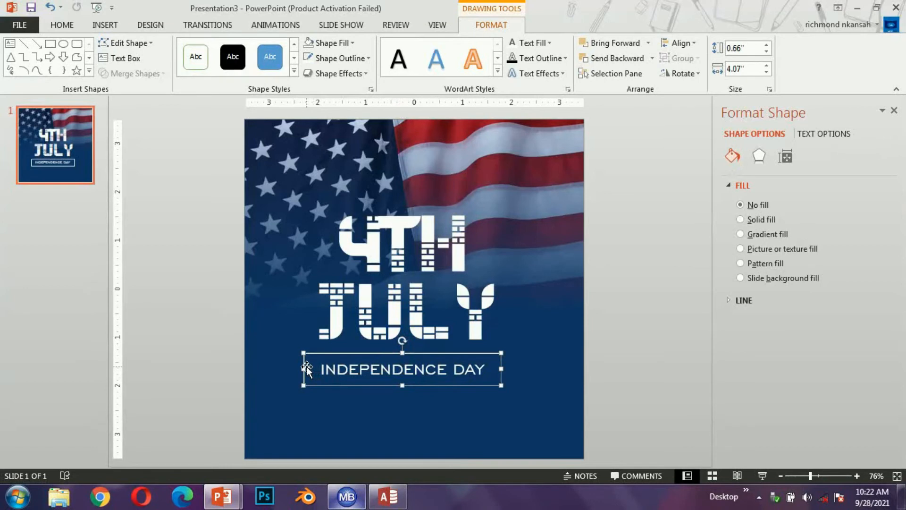
drag(305, 369, 308, 369)
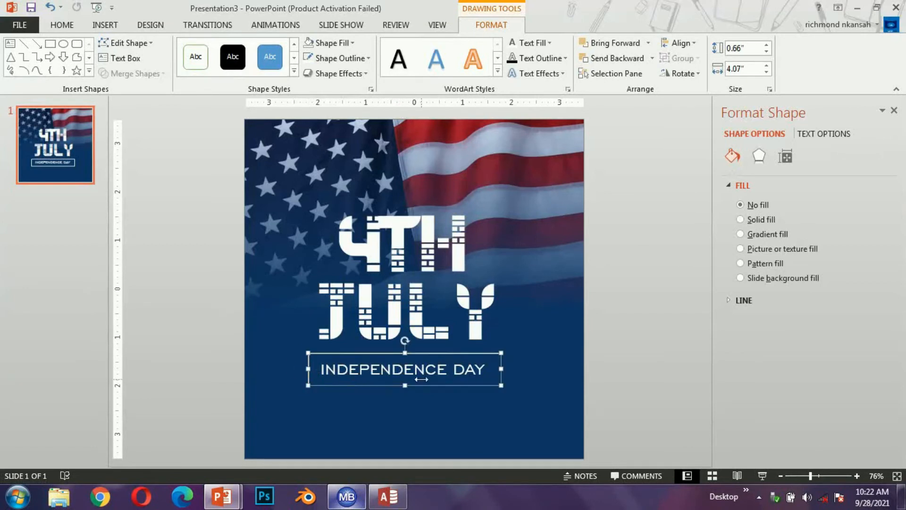
drag(501, 369, 492, 368)
click(582, 369)
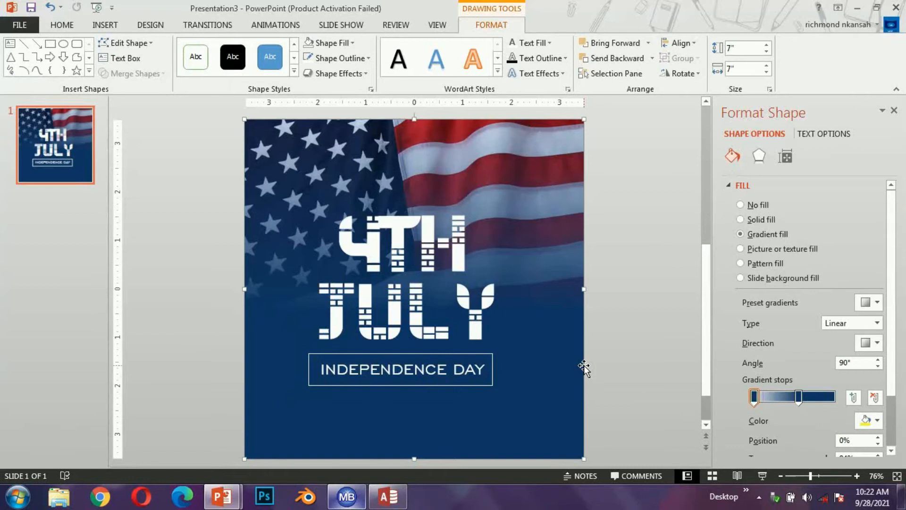
click(642, 418)
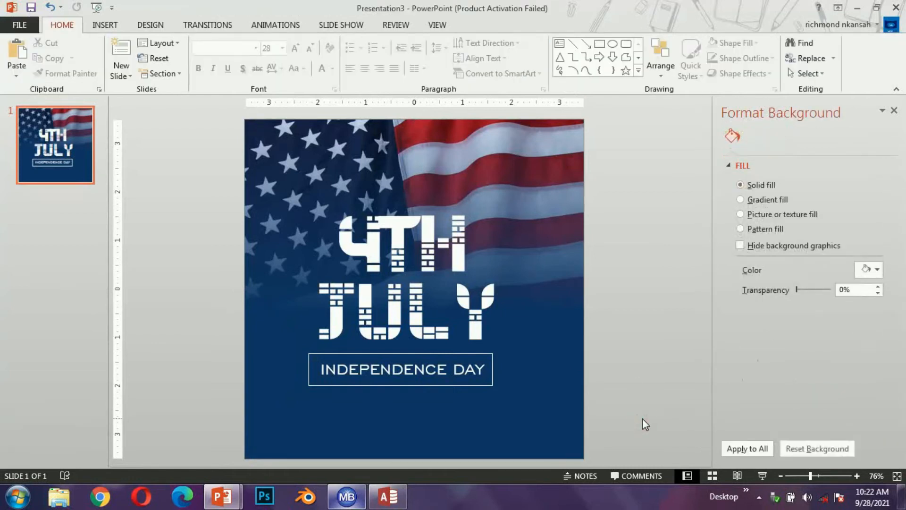
Select the "4TH", "JULY" and "INDEPENDENCE DAY" texts with the outline frame and move them together slightly up
mouse_move(633, 415)
mouse_down()
mouse_move(300, 324)
mouse_move(214, 180)
mouse_up()
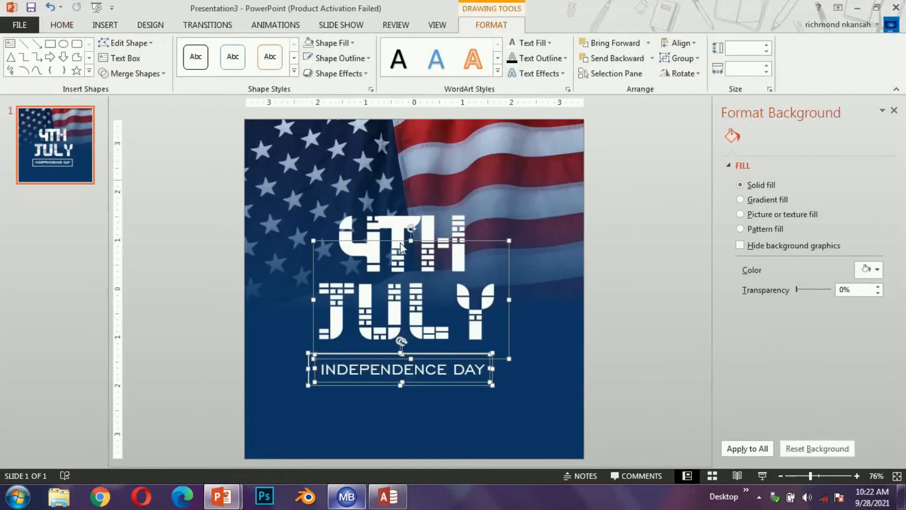
shift+click(430, 229)
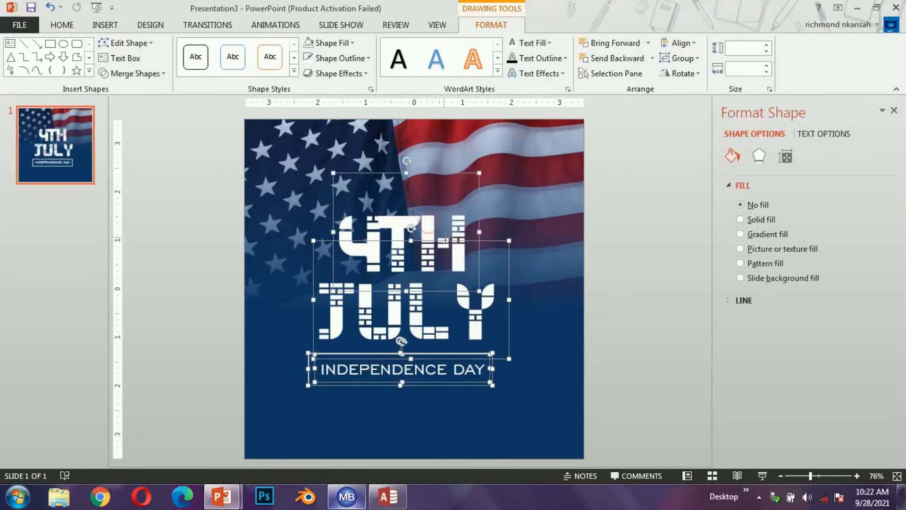
drag(447, 243, 450, 222)
click(637, 311)
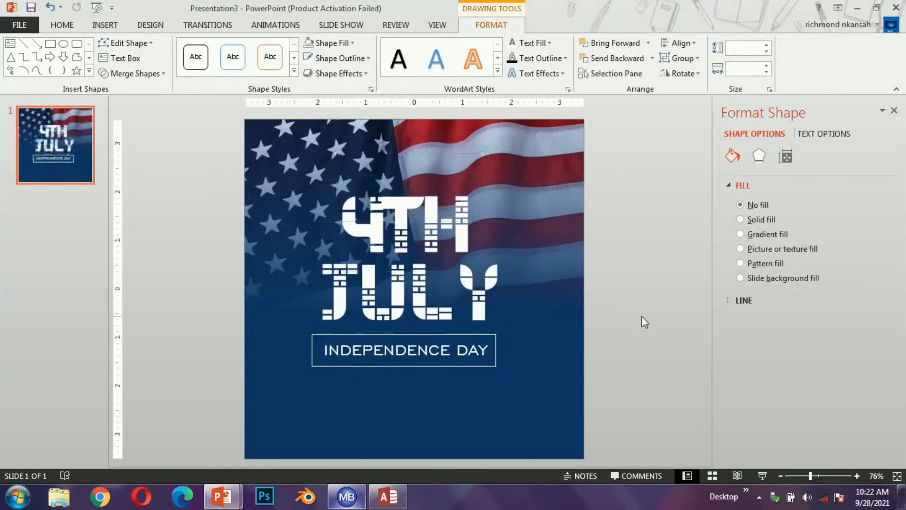
Draw a rectangle about 2.62 in wide and 0.47 in high just below the "INDEPENDENCE DAY" frame
click(116, 27)
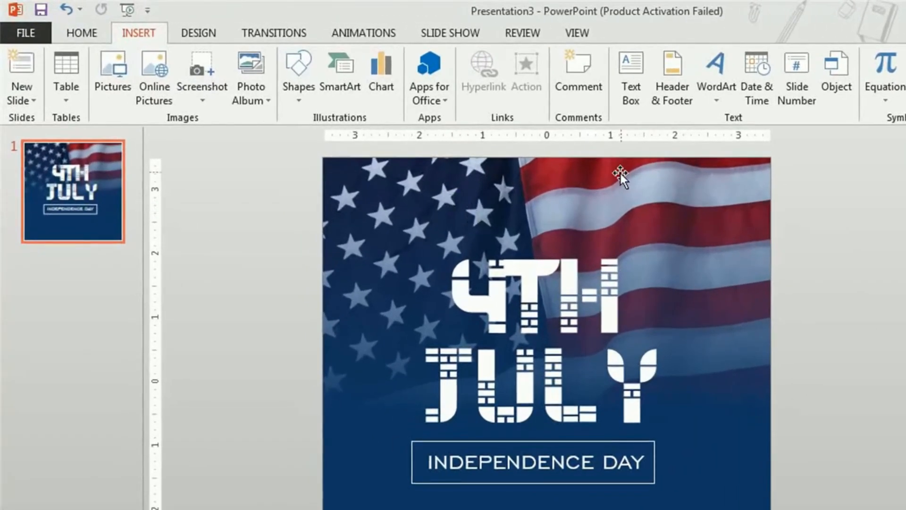
click(296, 90)
click(346, 137)
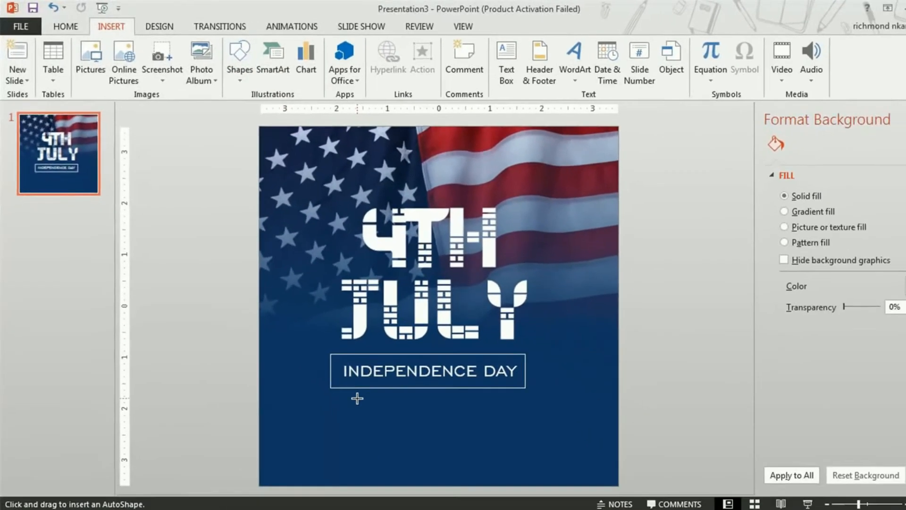
drag(358, 399, 464, 398)
Fill the new rectangle with the dark red sampled from a flag stripe and remove its outline
click(344, 44)
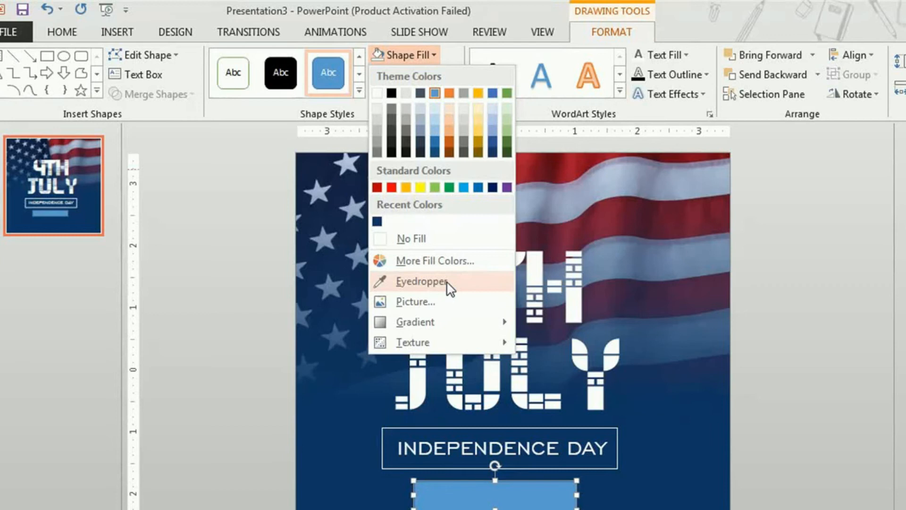
click(447, 282)
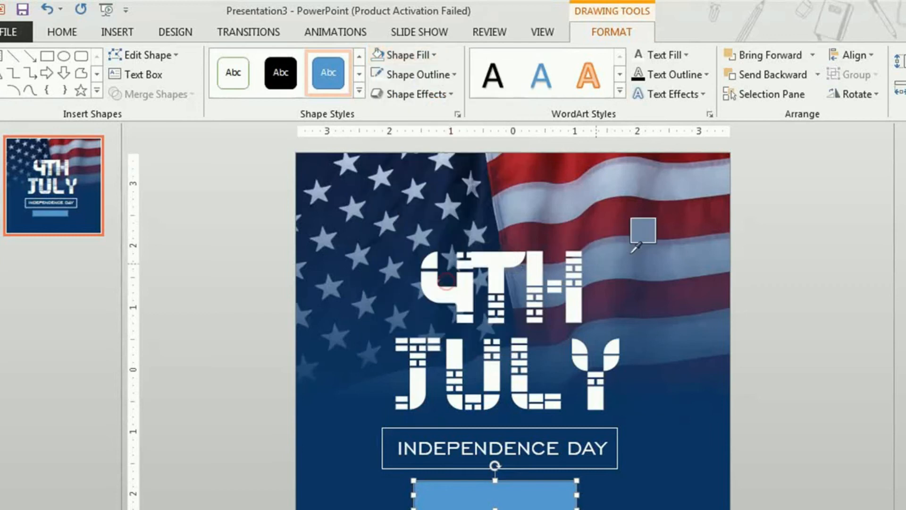
click(699, 213)
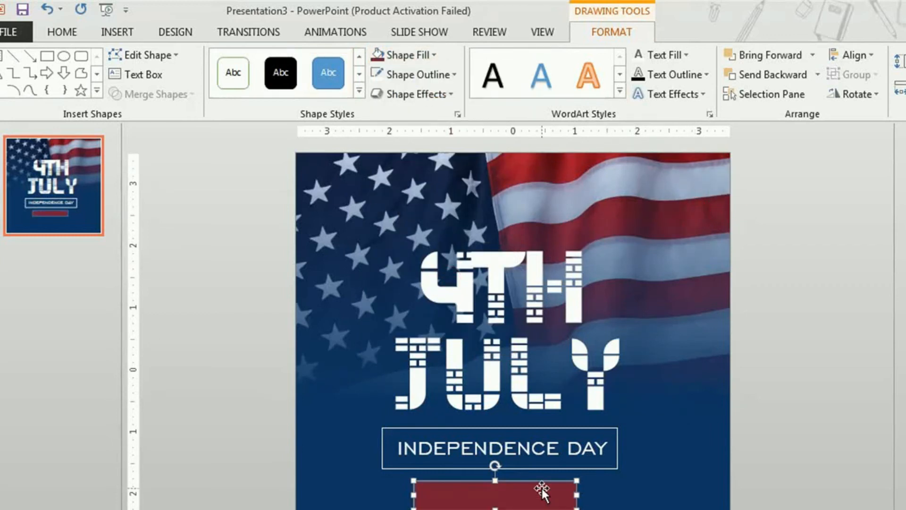
click(410, 75)
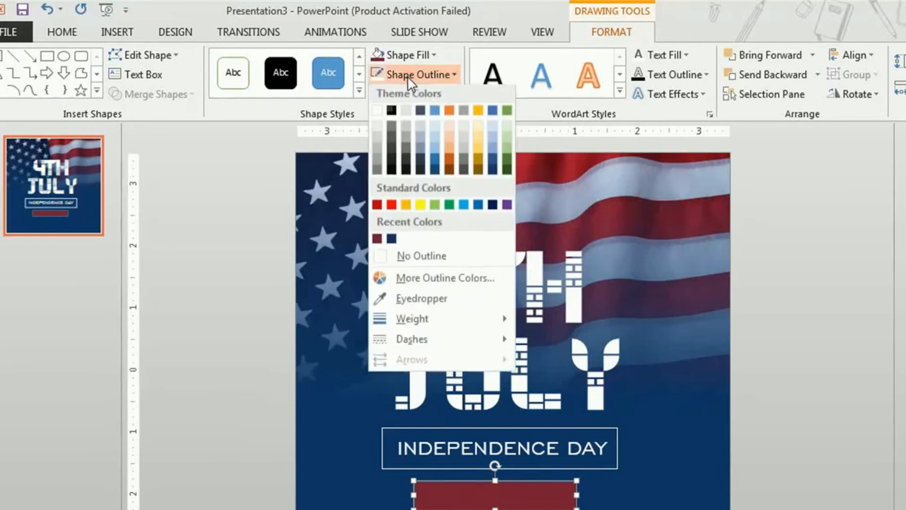
click(432, 260)
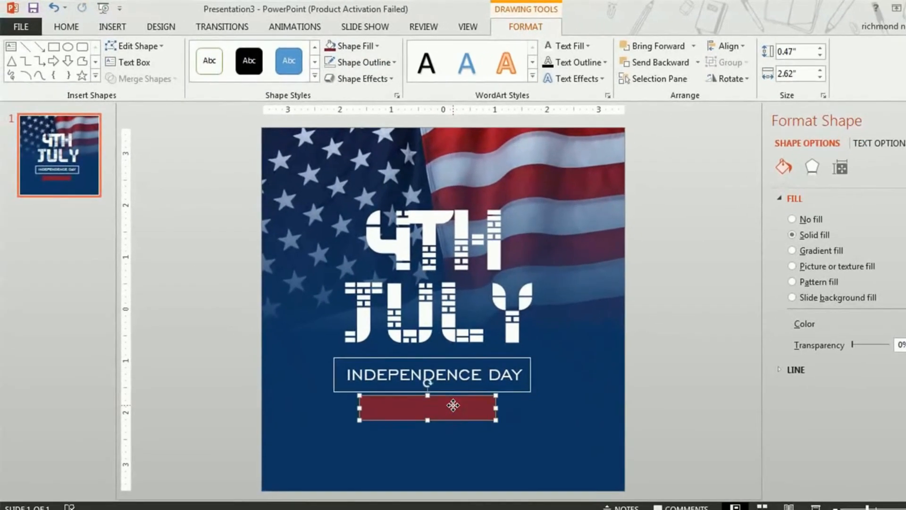
Duplicate the "INDEPENDENCE DAY" text box and place the copy over the red rectangle
click(460, 374)
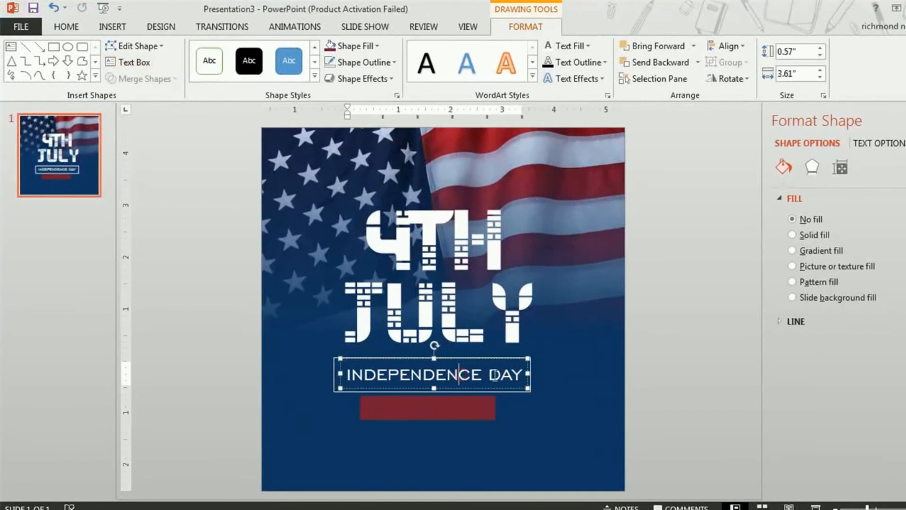
click(500, 387)
key(ctrl+c)
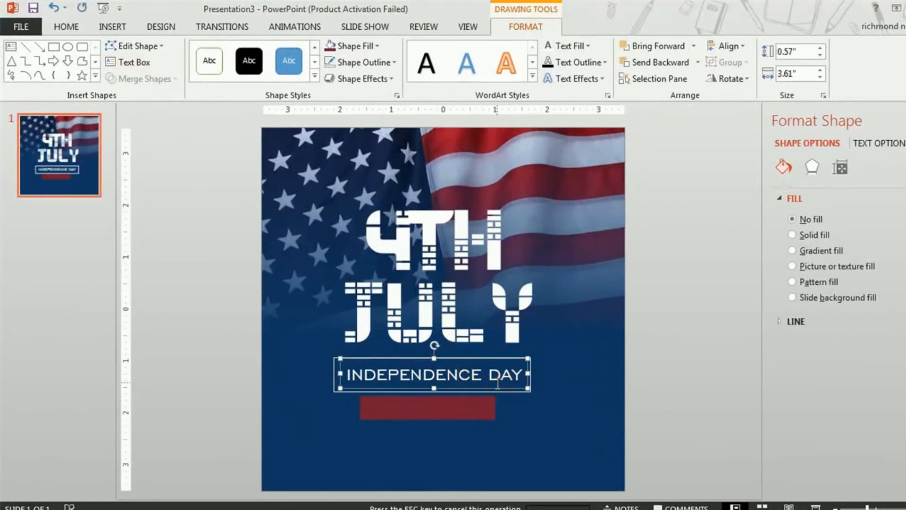
key(ctrl+v)
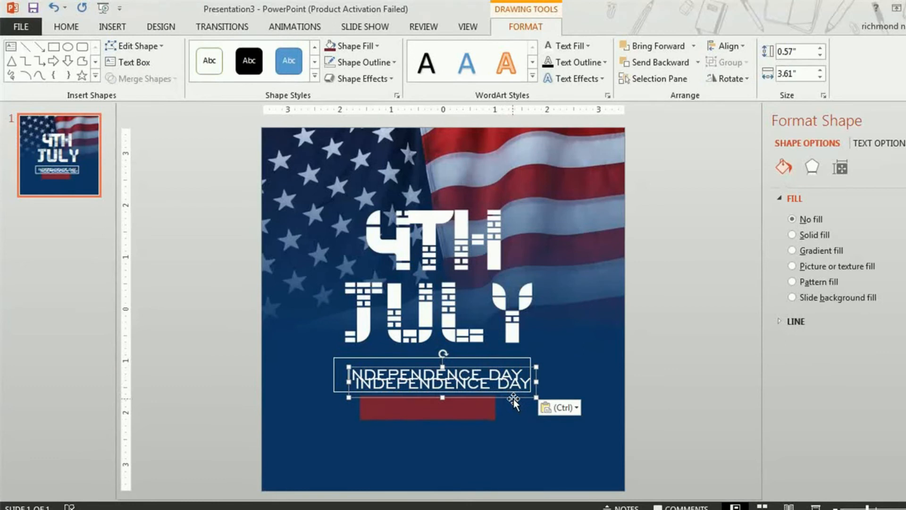
drag(515, 400, 511, 425)
Replace the copied text on the red rectangle with "THURDSDAY 4TH JULY"
click(472, 409)
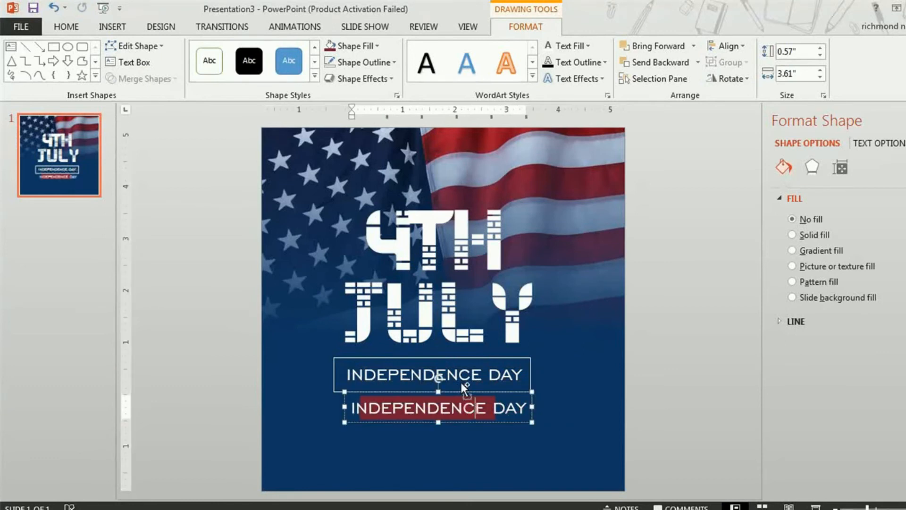
key(ctrl+a)
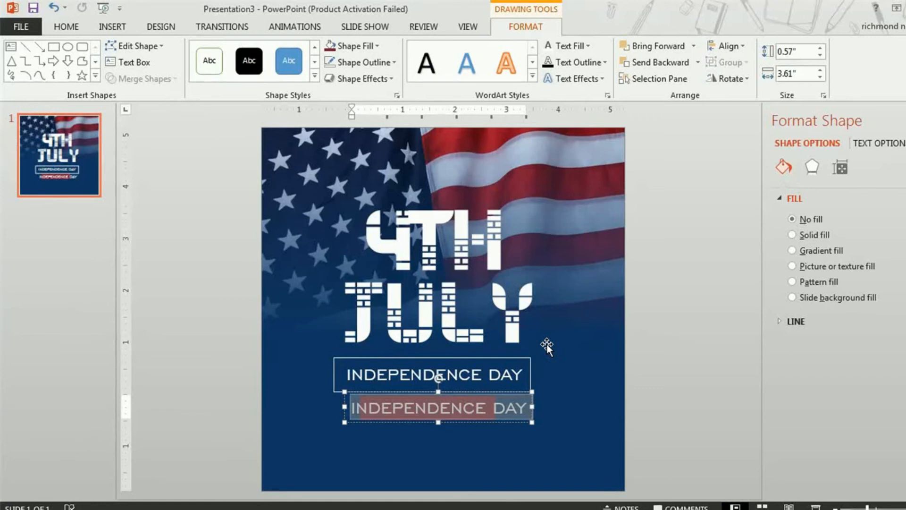
text(THURDD)
key(BackSpace)
text(SDAY 4th july)
Reduce the date text by three font size steps and move it onto the red rectangle so it fits inside
key(ctrl+a)
key(ctrl+shift+less)
key(ctrl+shift+less)
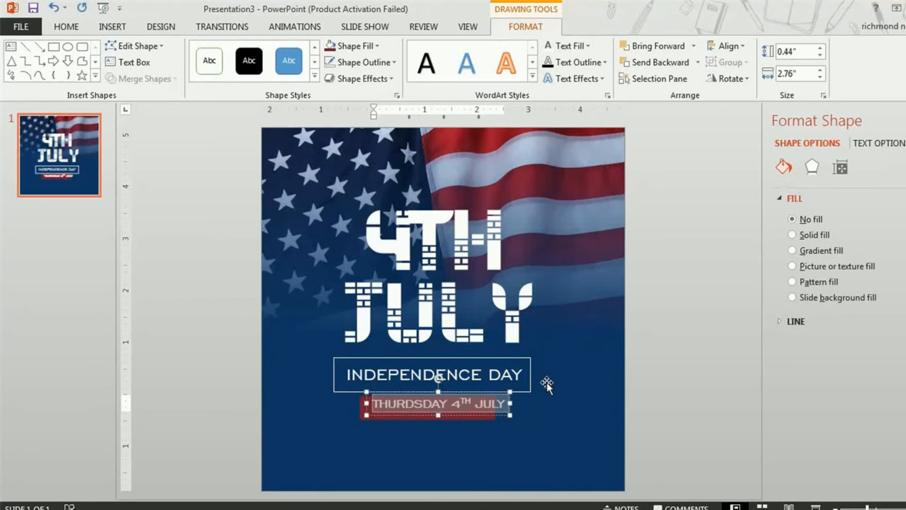
drag(495, 413, 485, 417)
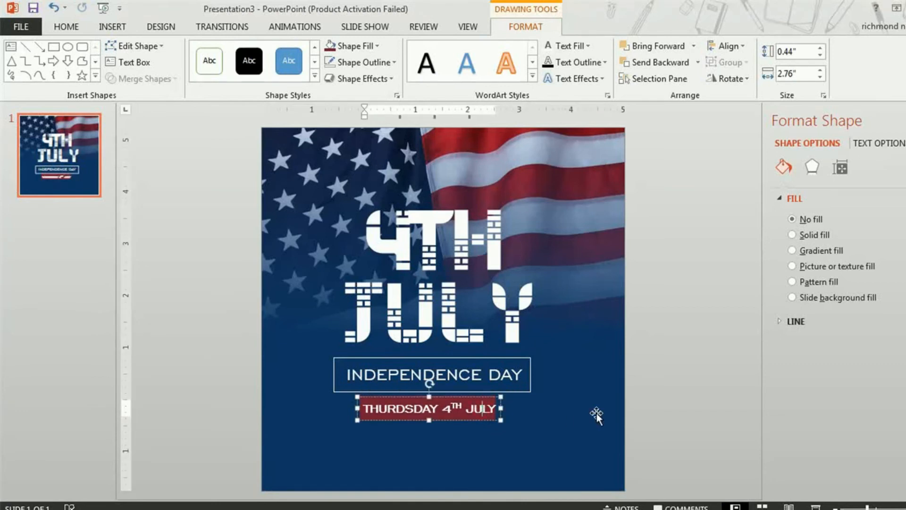
key(ctrl+a)
key(ctrl+shift+comma)
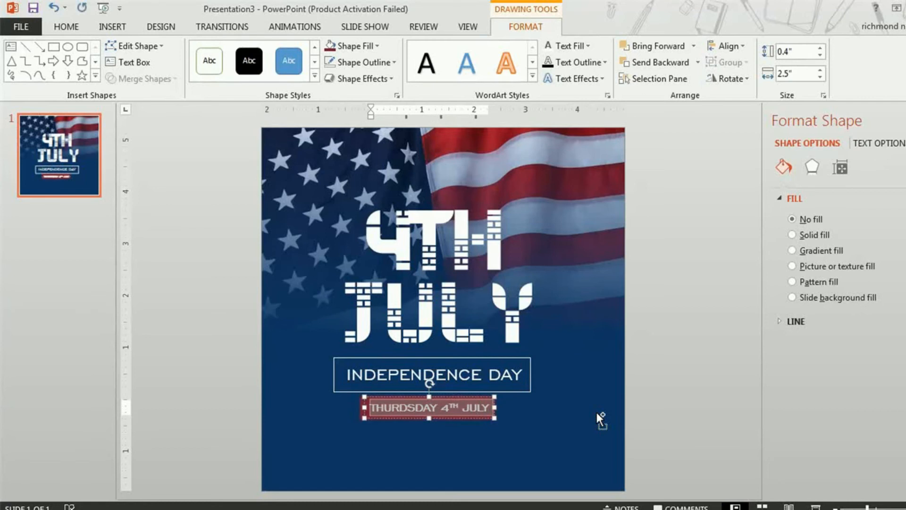
click(596, 413)
Nudge the date text box slightly left and down to centre it within the red rectangle
click(470, 409)
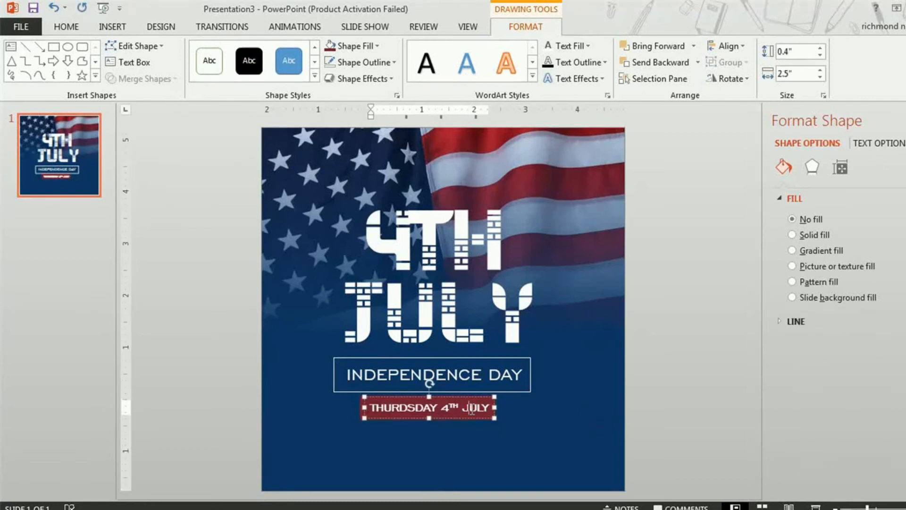
click(477, 418)
key(ctrl+Left)
key(ctrl+Left)
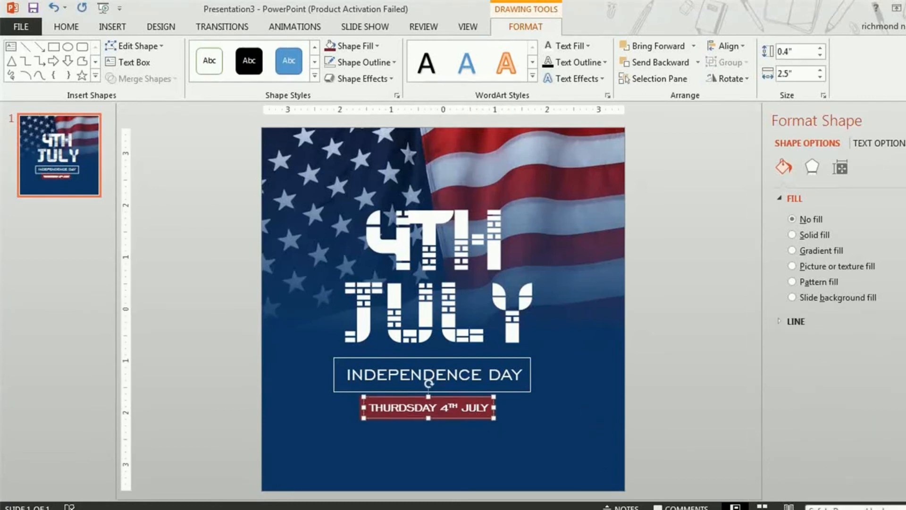
key(ctrl+Left)
key(ctrl+Down)
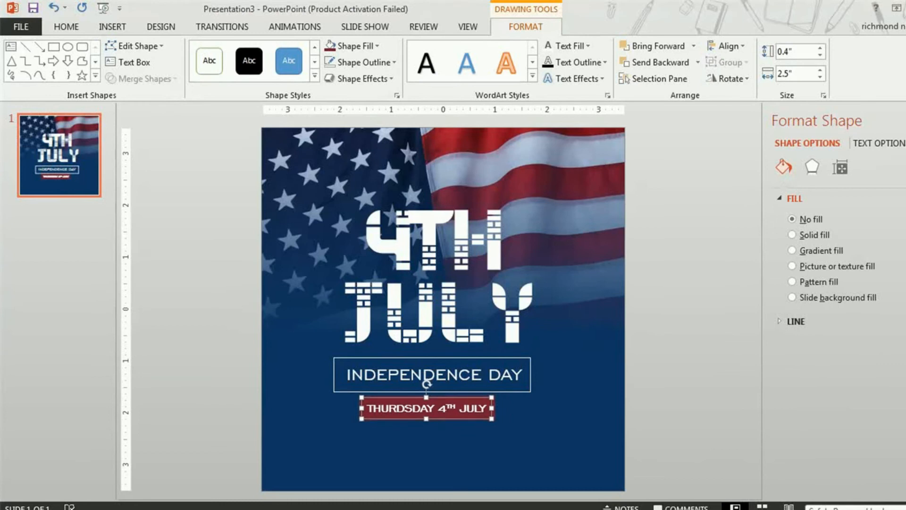
click(572, 456)
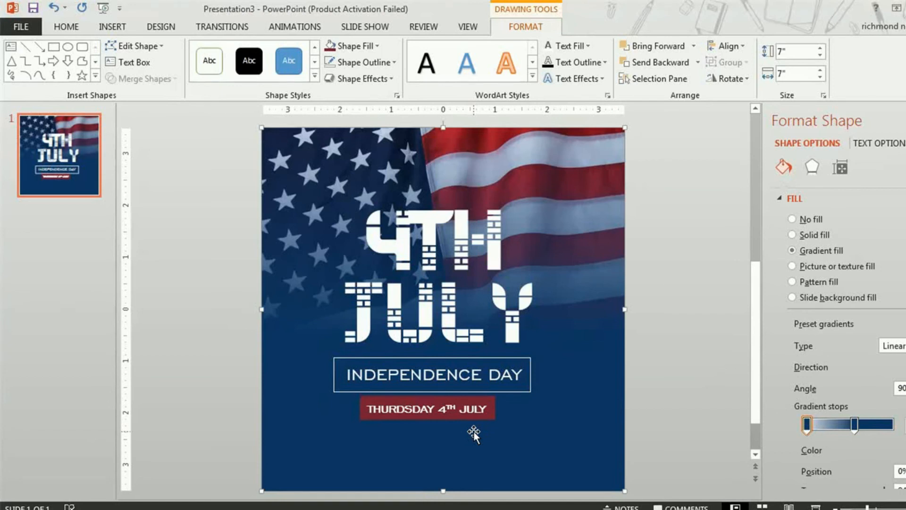
Duplicate the date text box and place the copy just below the red rectangle
click(466, 418)
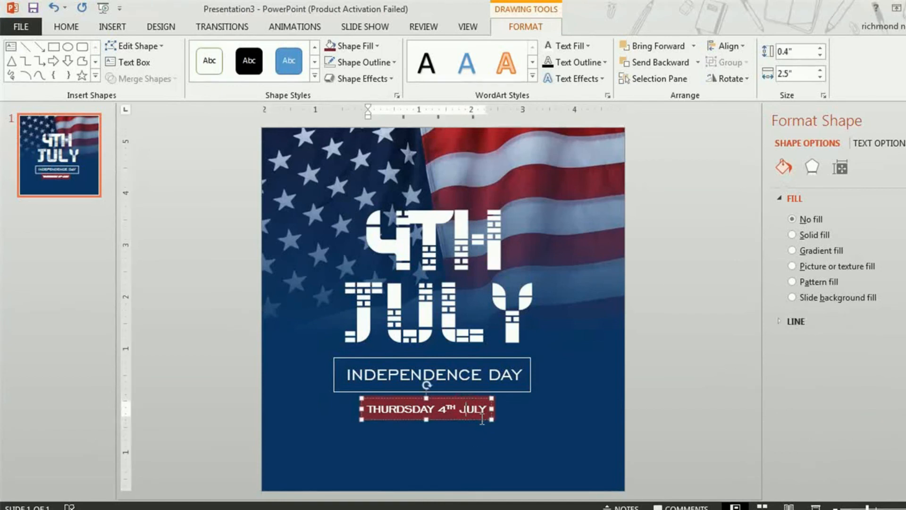
key(ctrl+c)
key(ctrl+v)
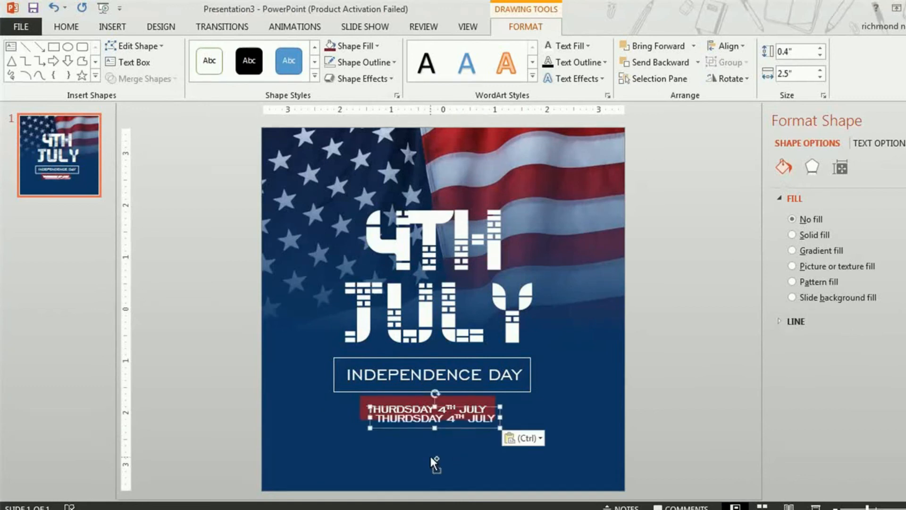
drag(456, 431, 442, 449)
Replace the text of the copy below the red rectangle with "DOOR OPEN AT 6PM"
click(406, 432)
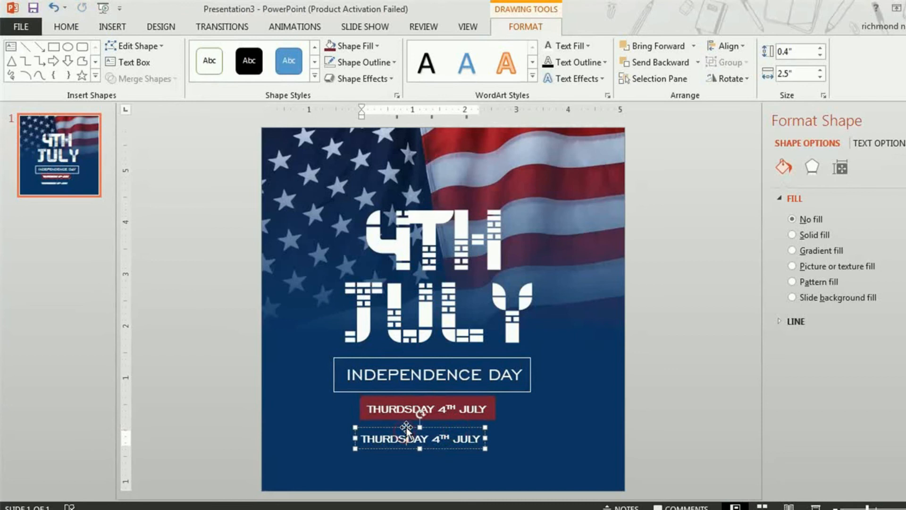
key(ctrl+a)
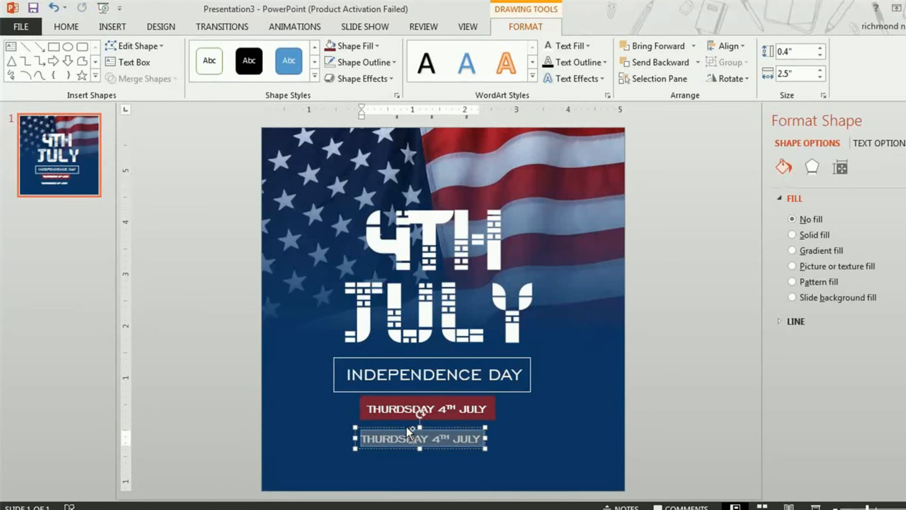
text(DOOR)
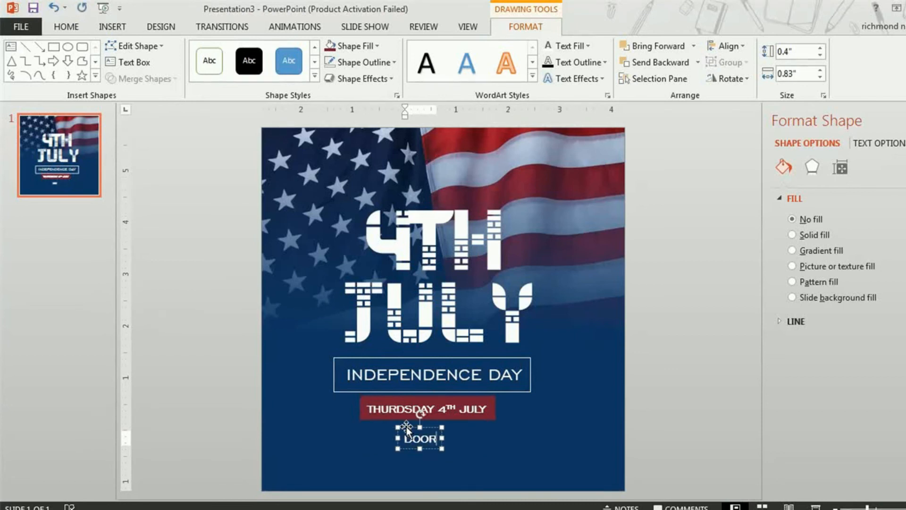
text( OPEN)
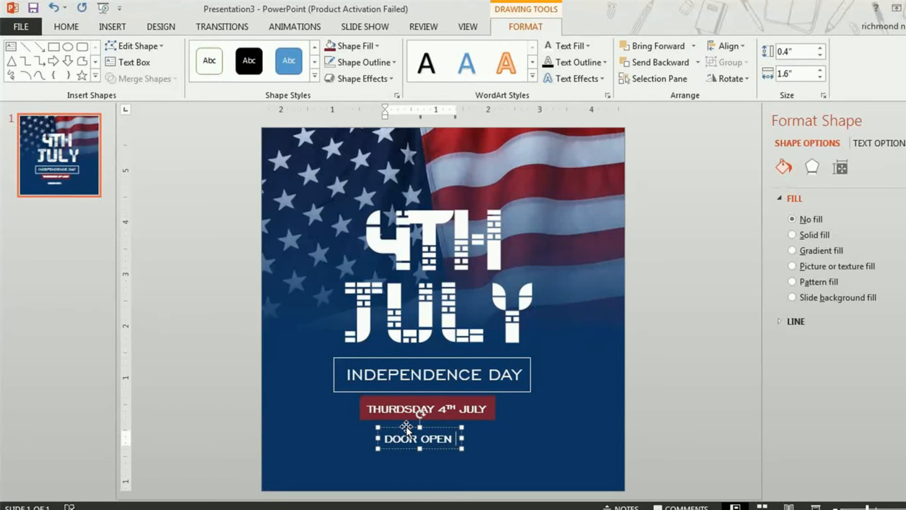
text( AT )
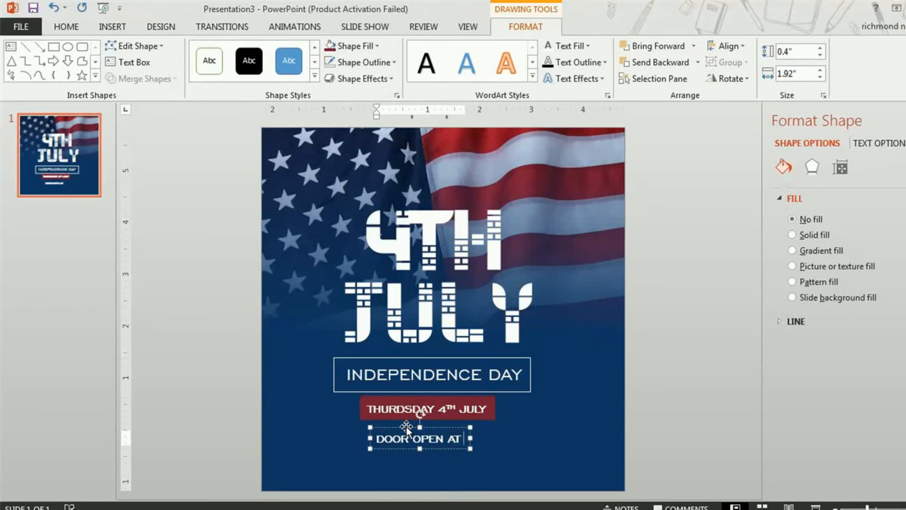
text(6)
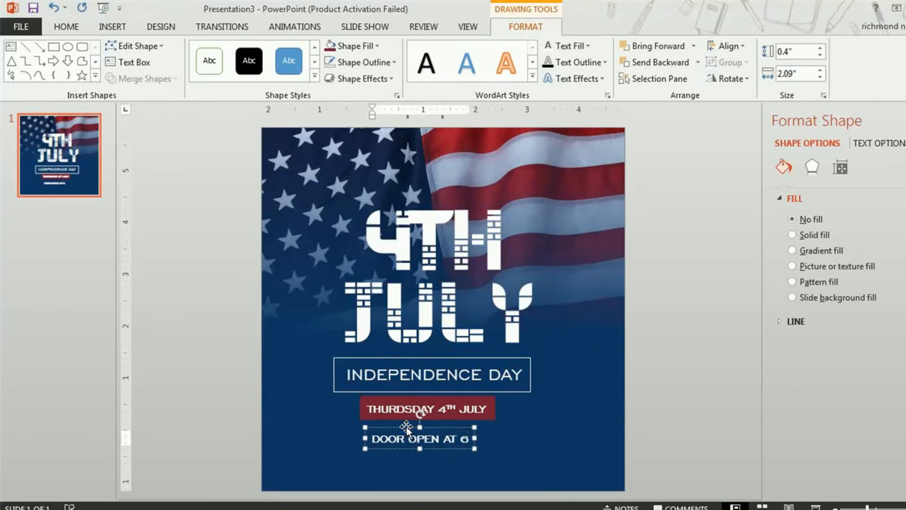
text(PM)
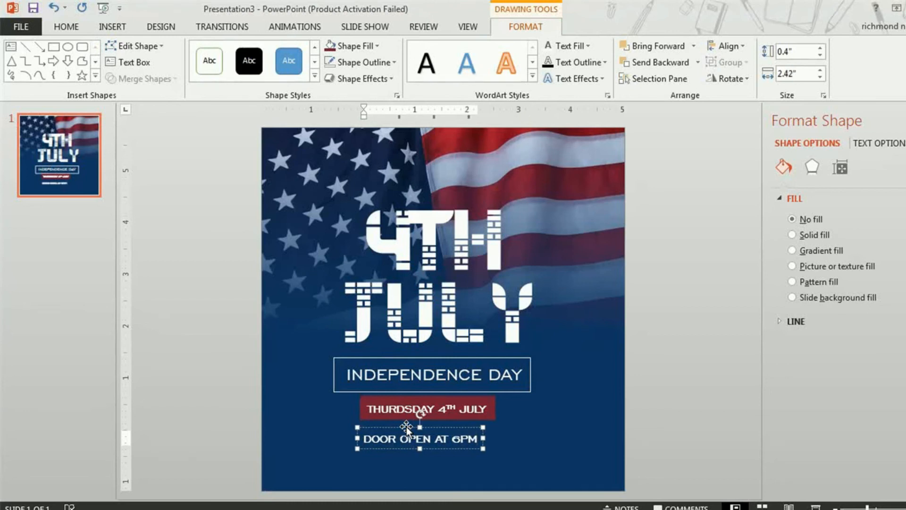
Append "/ FREE FREE ENTRY" to the door-opening line below the red rectangle
text(/)
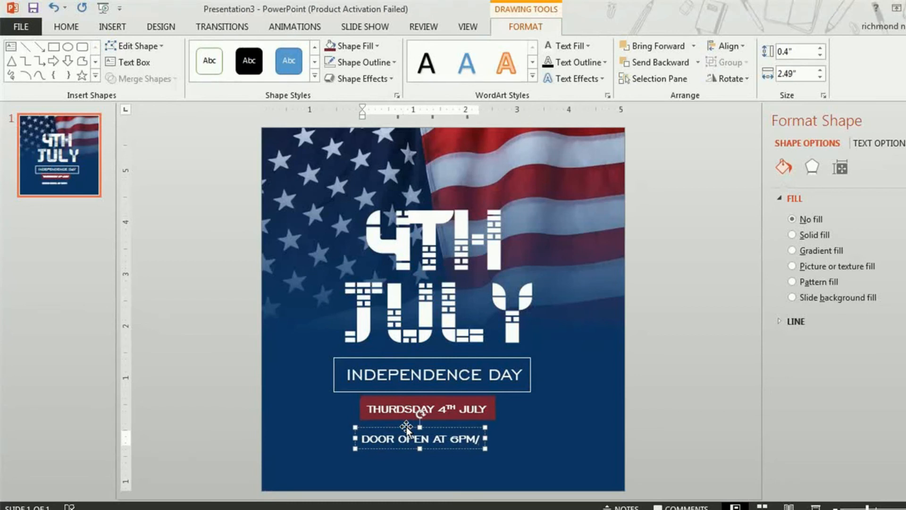
text( FREE)
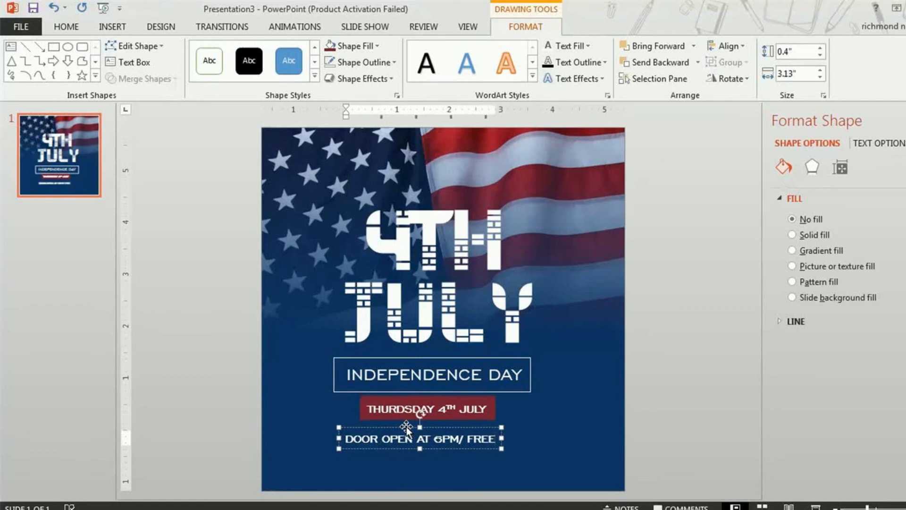
text( FREE EN)
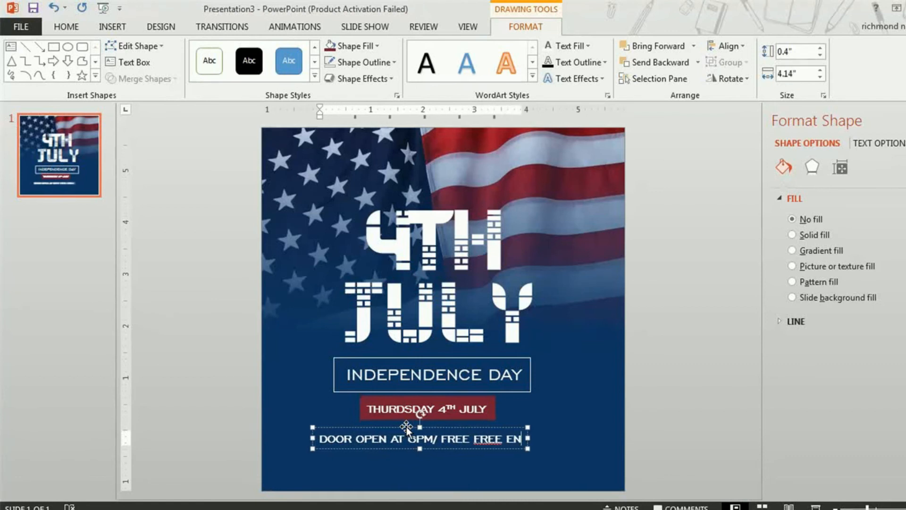
text(TRY)
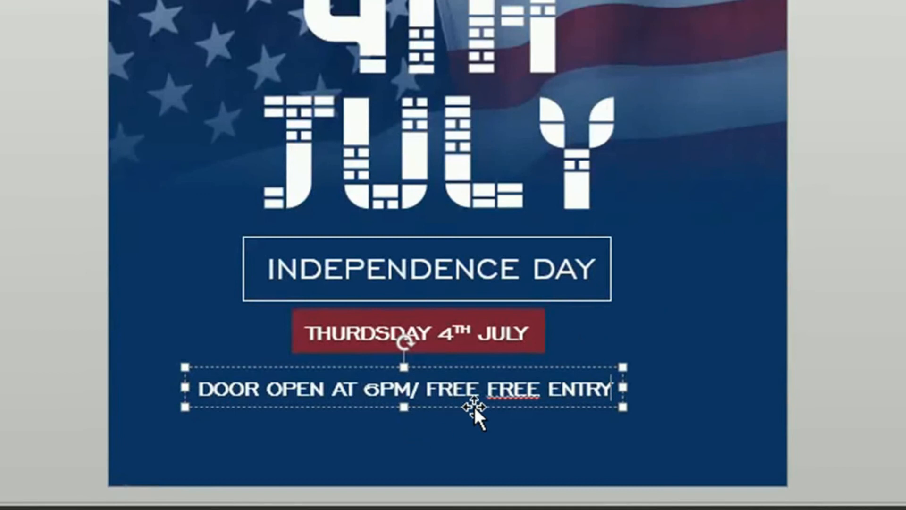
Ignore the repeated-word flag on "FREE" and shift the door-opening text box slightly right to centre it under the red rectangle
right_click(501, 394)
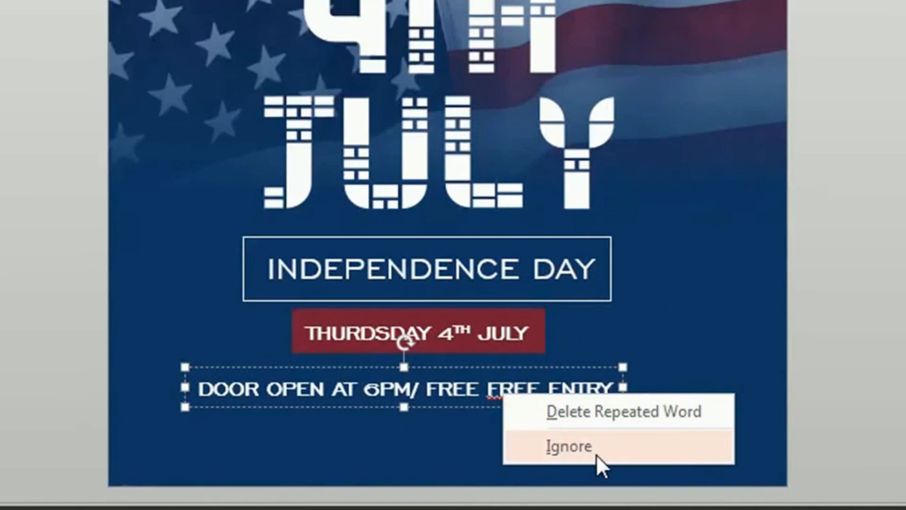
click(585, 443)
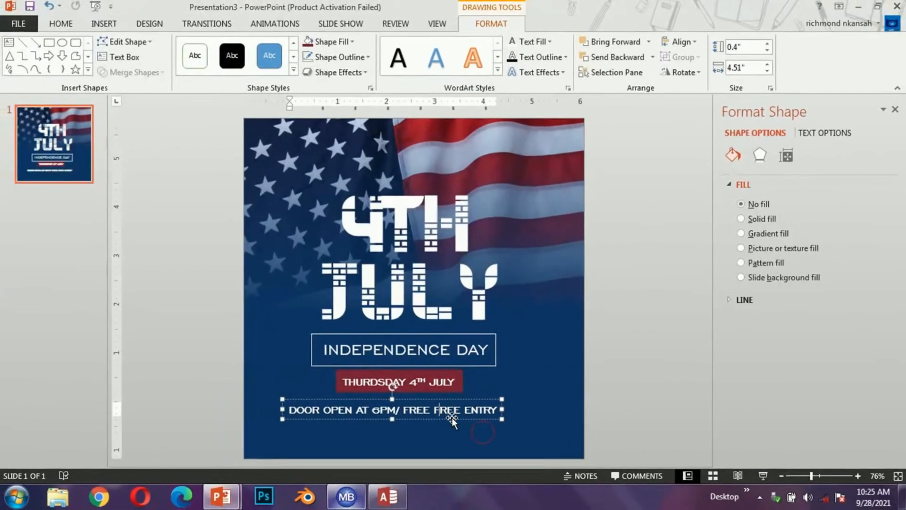
drag(449, 419, 466, 419)
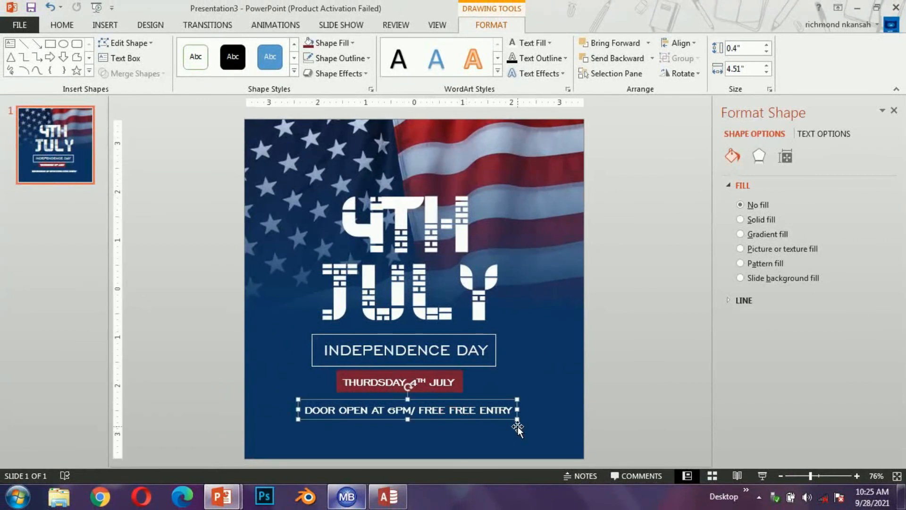
Duplicate the door-opening text box and place the copy directly beneath the original
click(501, 422)
key(ctrl+v)
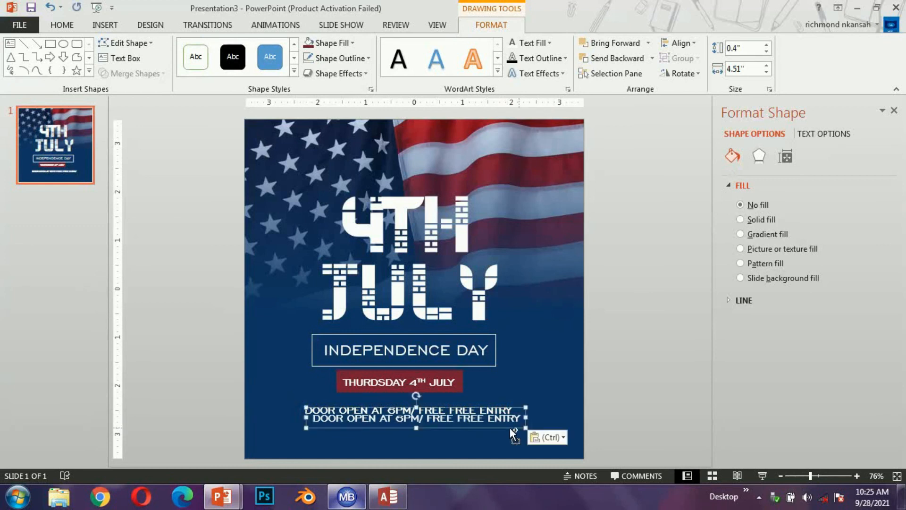
drag(498, 438, 496, 440)
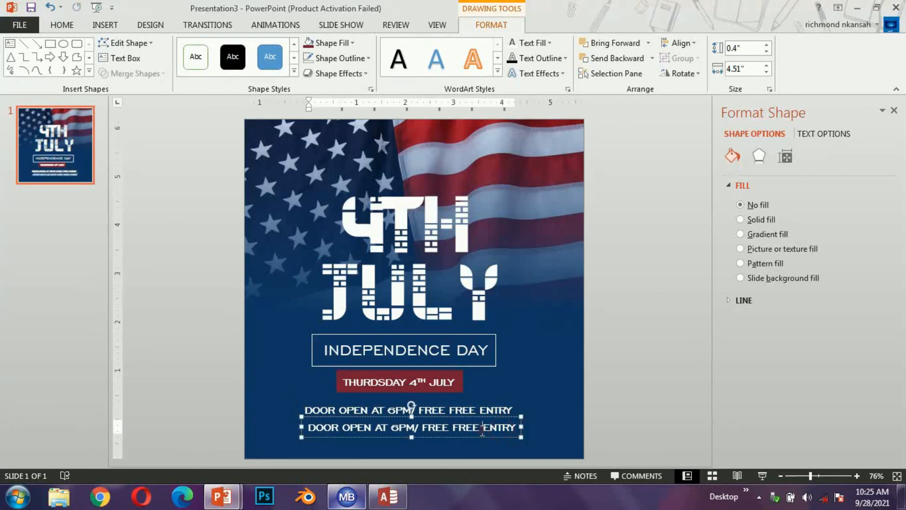
triple_click(481, 431)
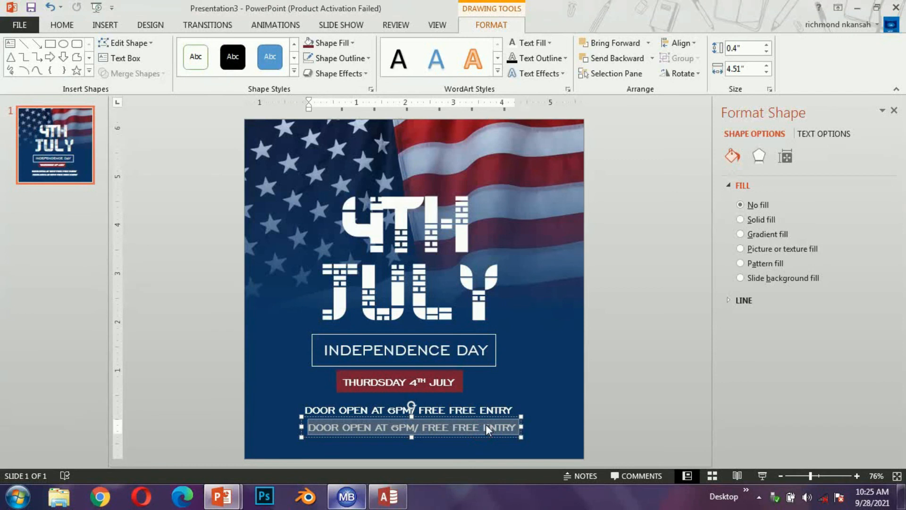
text(www.u)
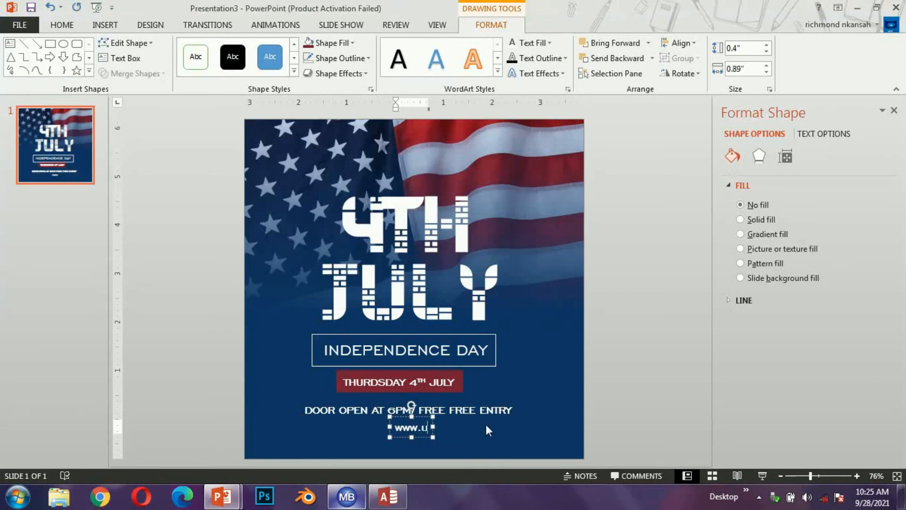
text(sa.com)
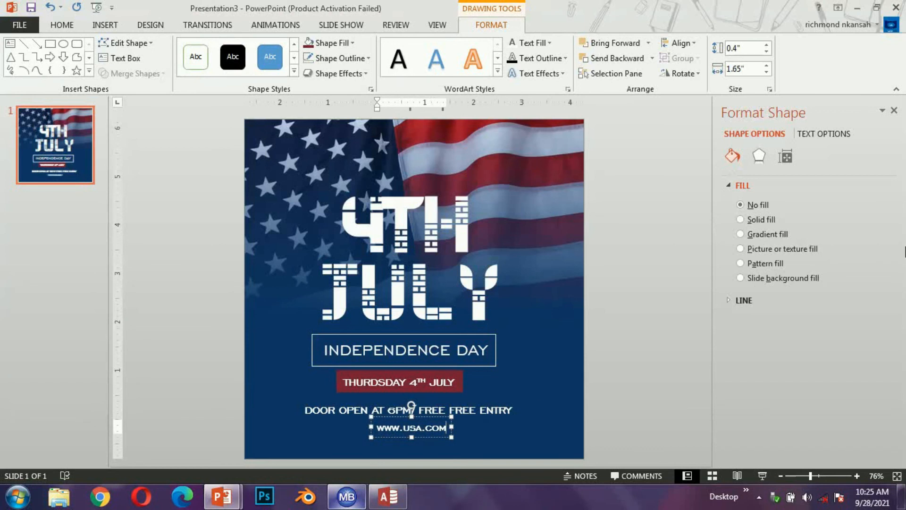
click(599, 314)
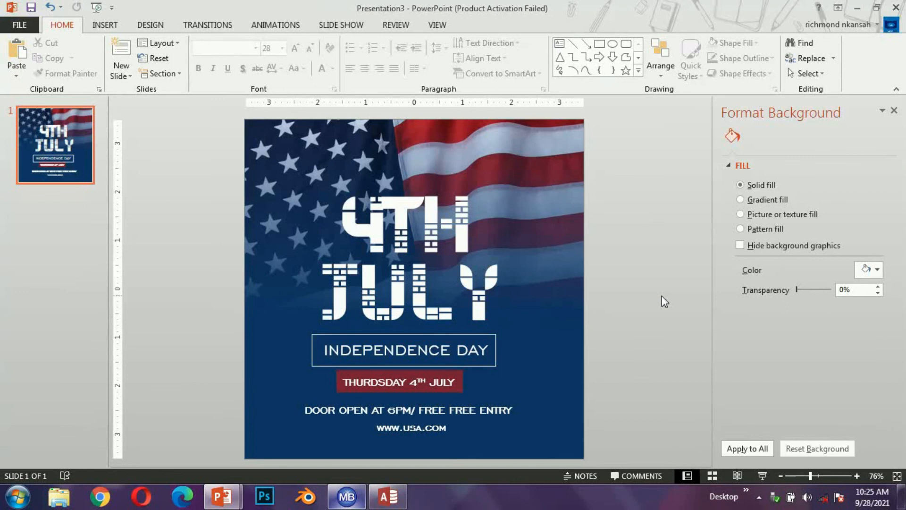
Start saving a copy of the flyer on the computer with the file type JPEG File Interchange Format
click(19, 24)
click(54, 154)
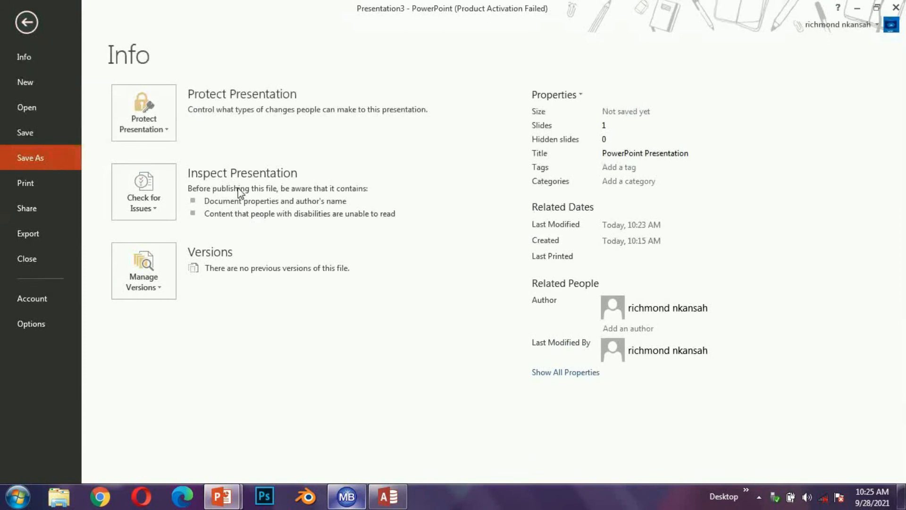
click(213, 150)
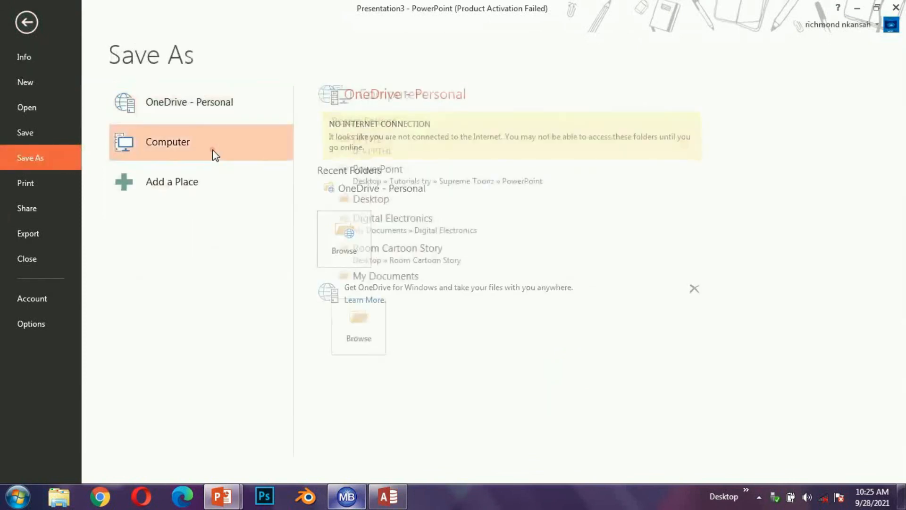
click(346, 311)
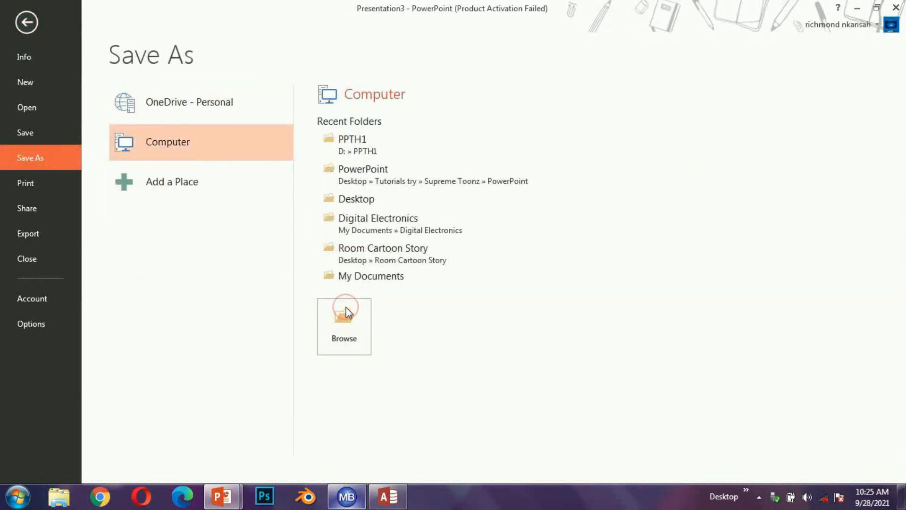
click(17, 134)
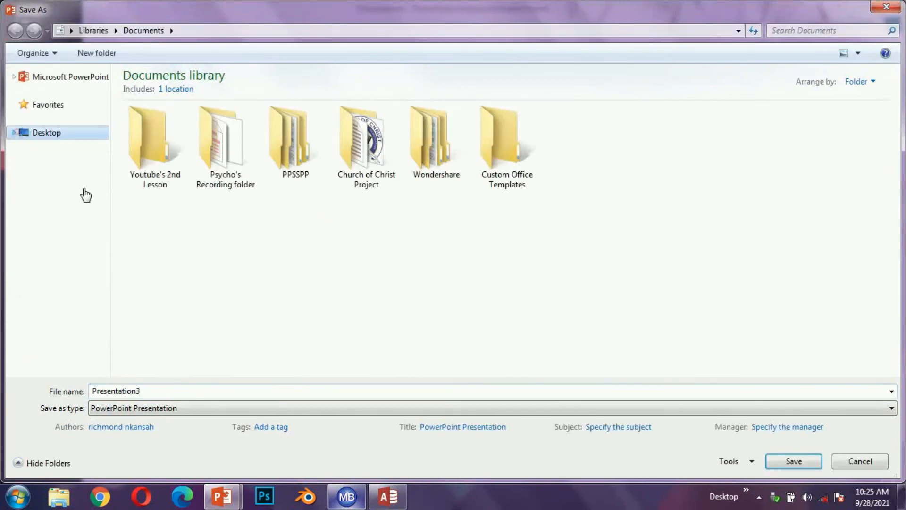
click(228, 412)
click(174, 306)
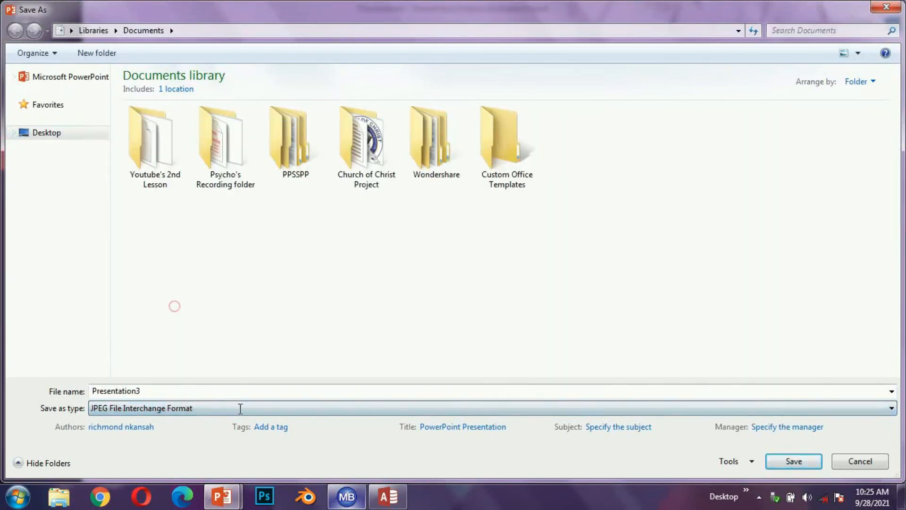
Name the image file "independence day" and export only the current slide
click(225, 393)
key(BackSpace)
text(independenc)
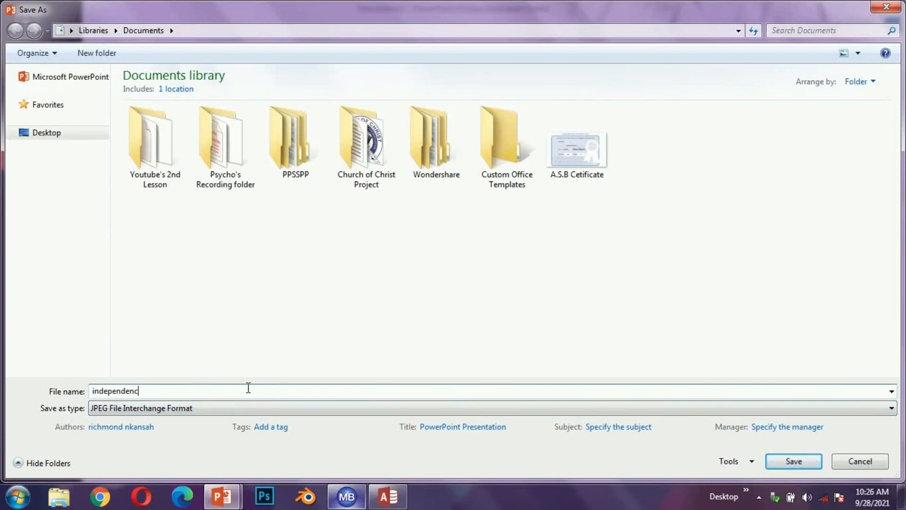
text(e day)
click(785, 465)
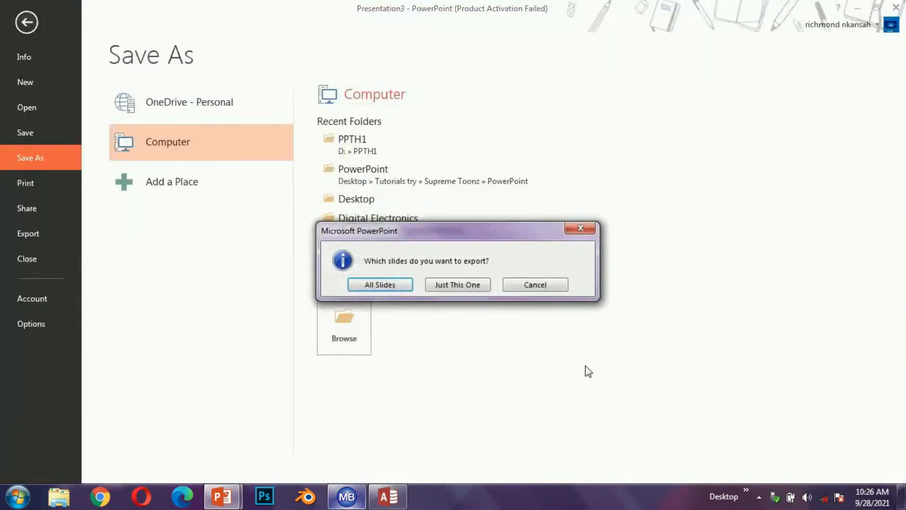
click(469, 284)
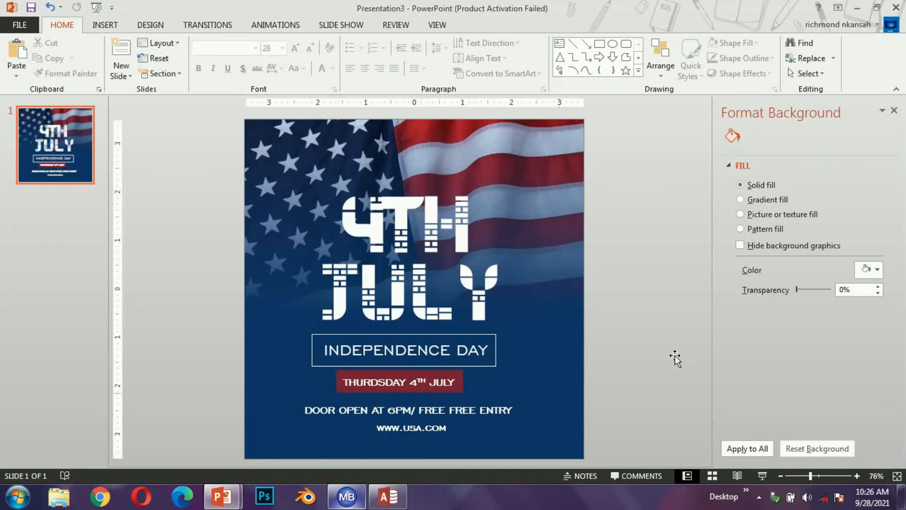
View the finished flyer as a full-screen slide show
key(F5)
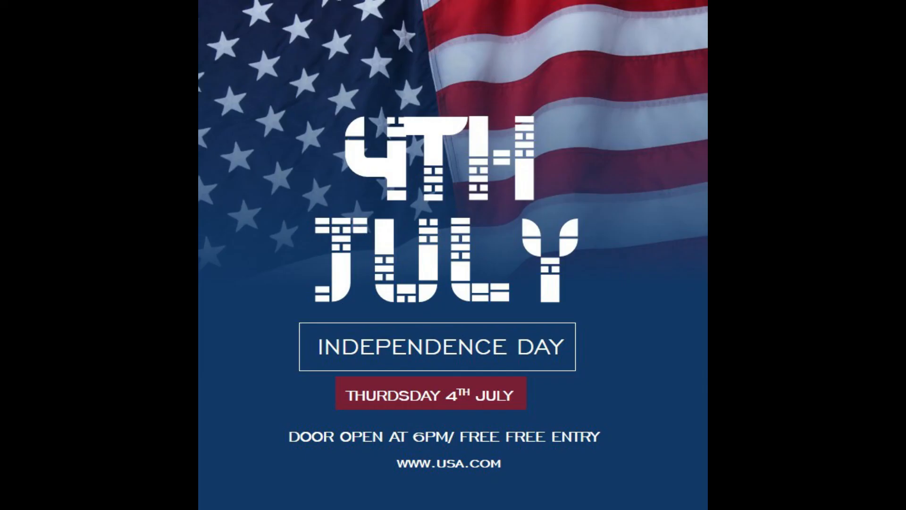